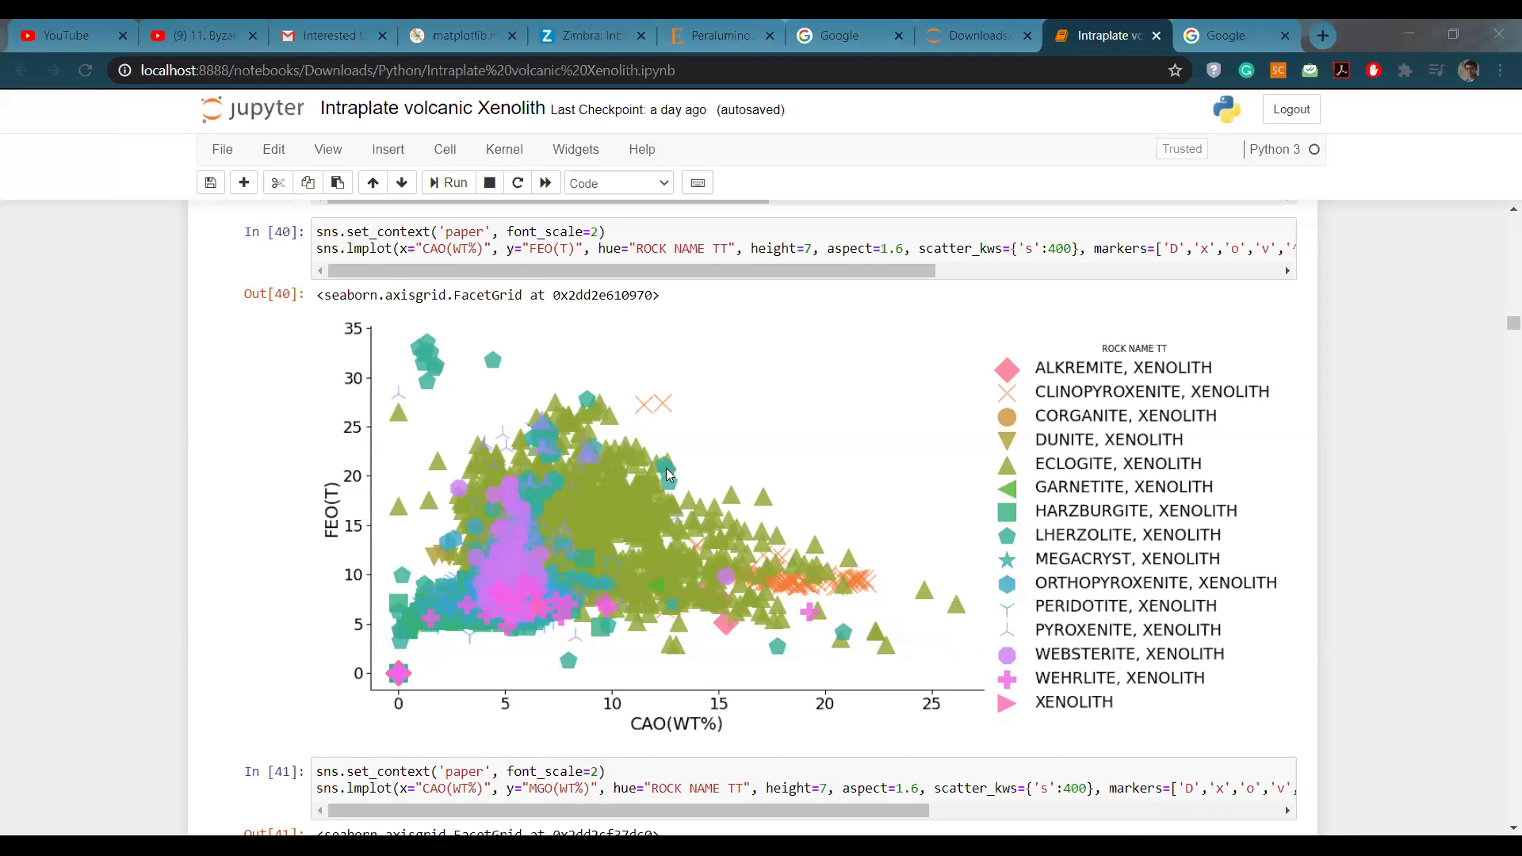
Scroll past the Out[41] CAO–MGO plot to the Out[42] TIO2(WT%) versus SIO2(WT%) lmplot.
scroll(666, 474, down, 8)
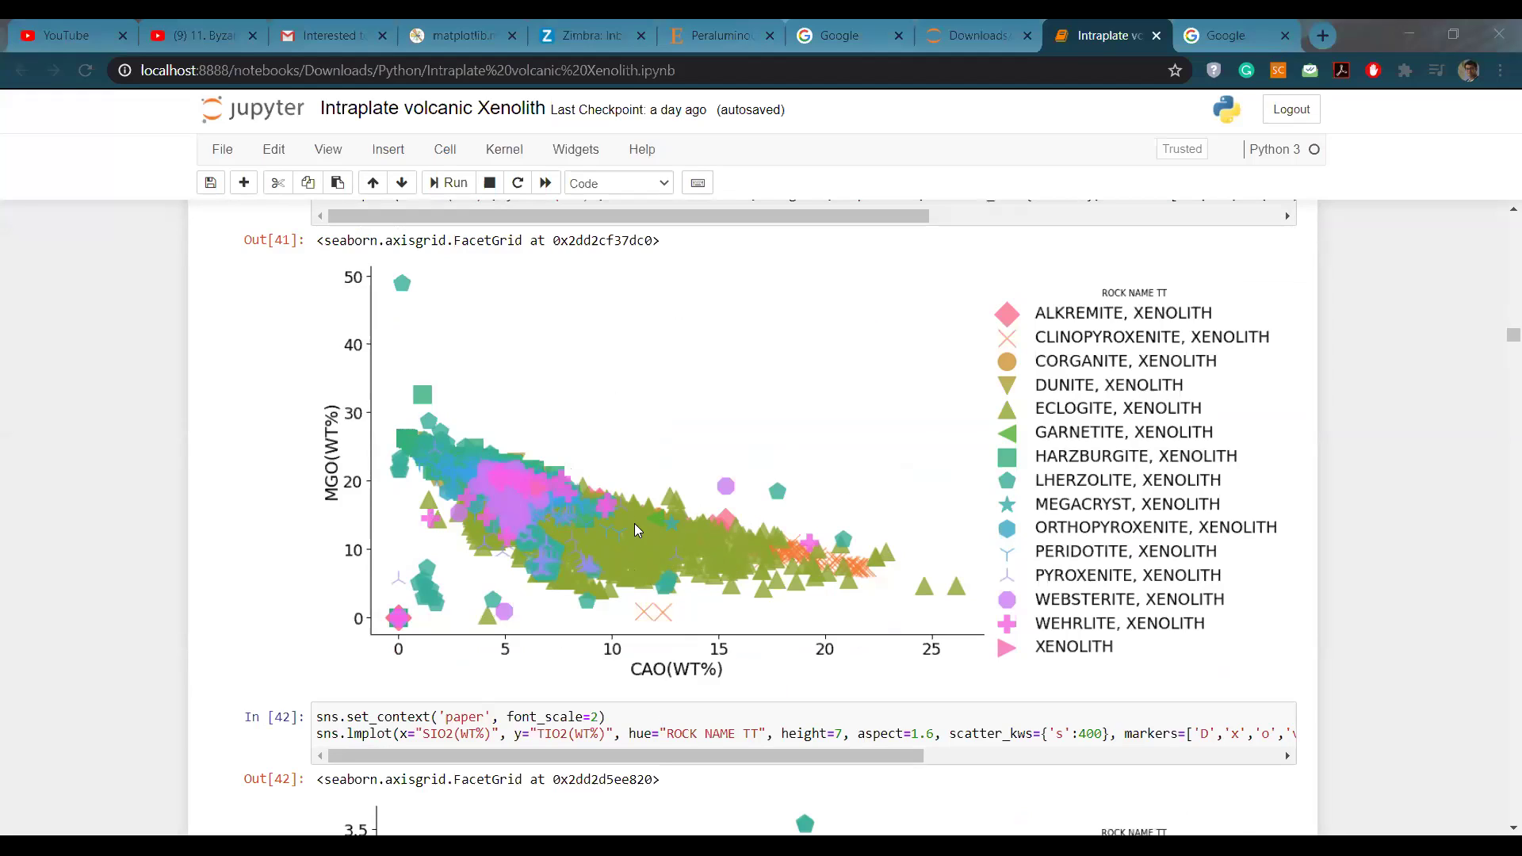
scroll(644, 555, up, 5)
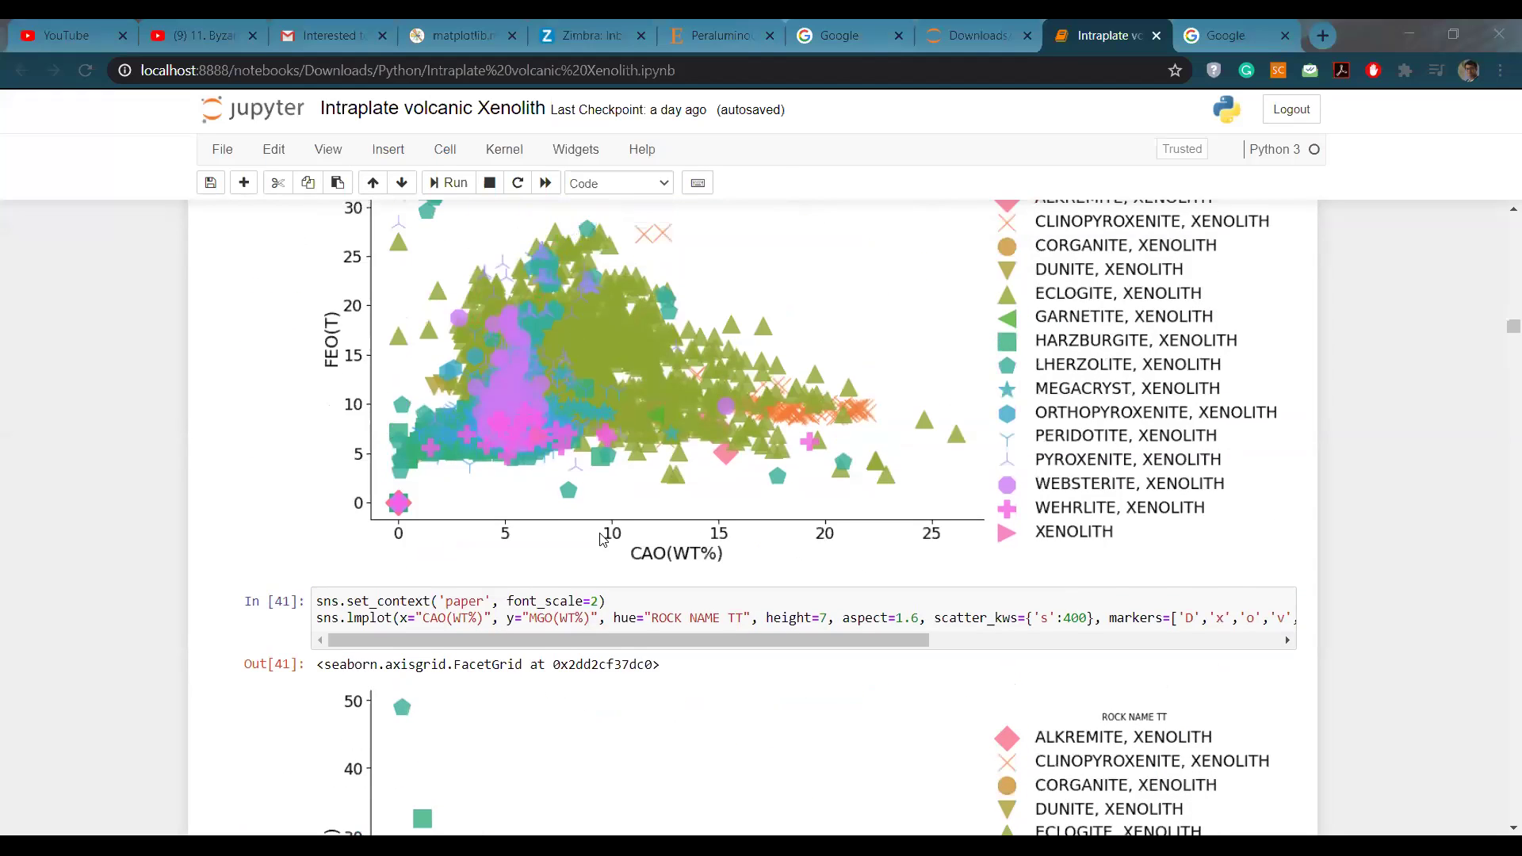
scroll(603, 539, up, 3)
scroll(578, 559, down, 6)
scroll(560, 577, up, 2)
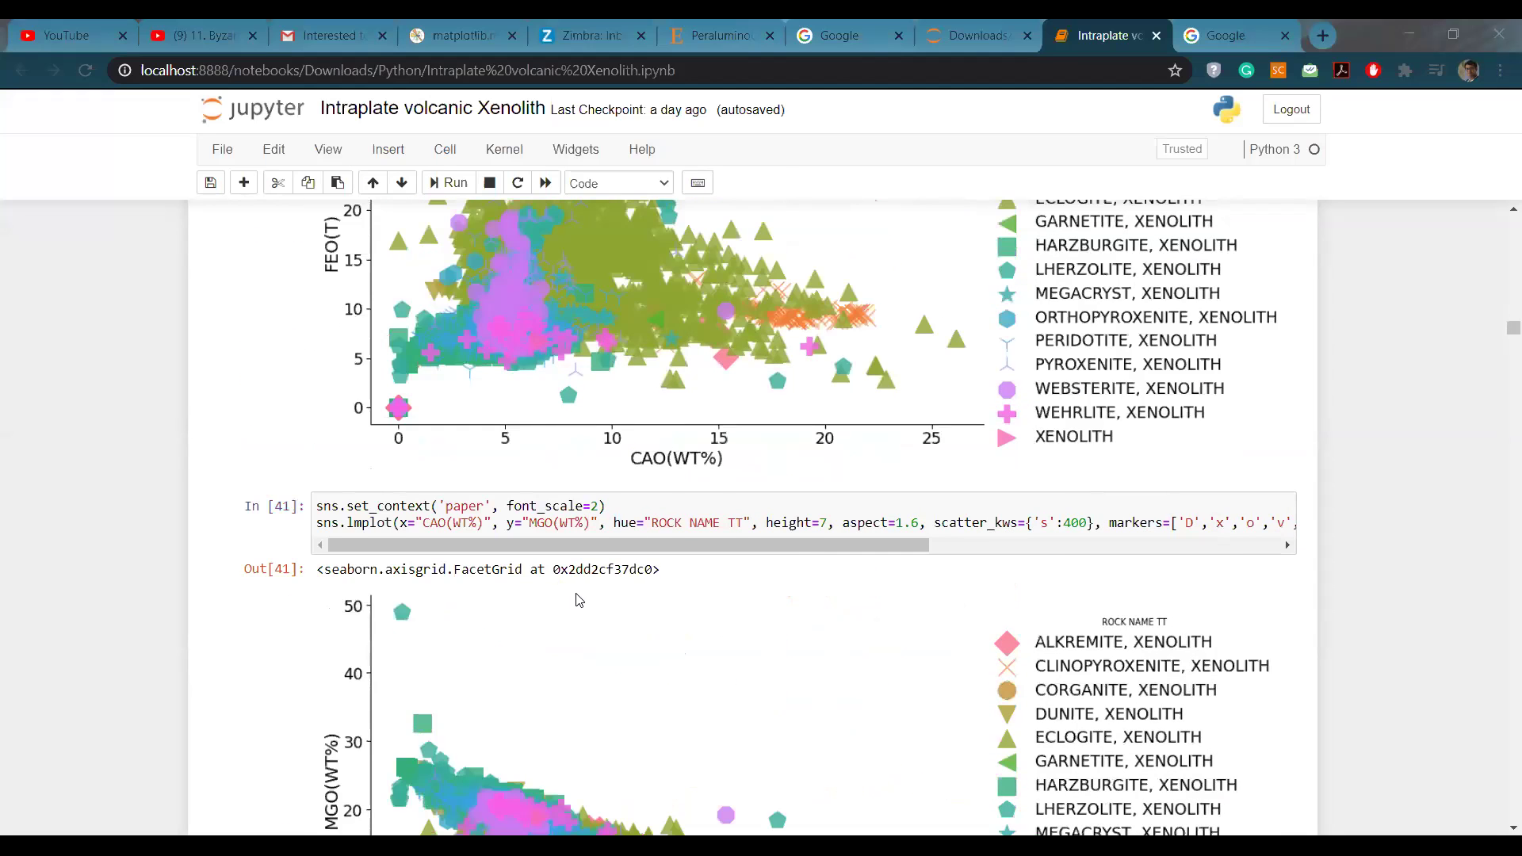
scroll(560, 575, up, 3)
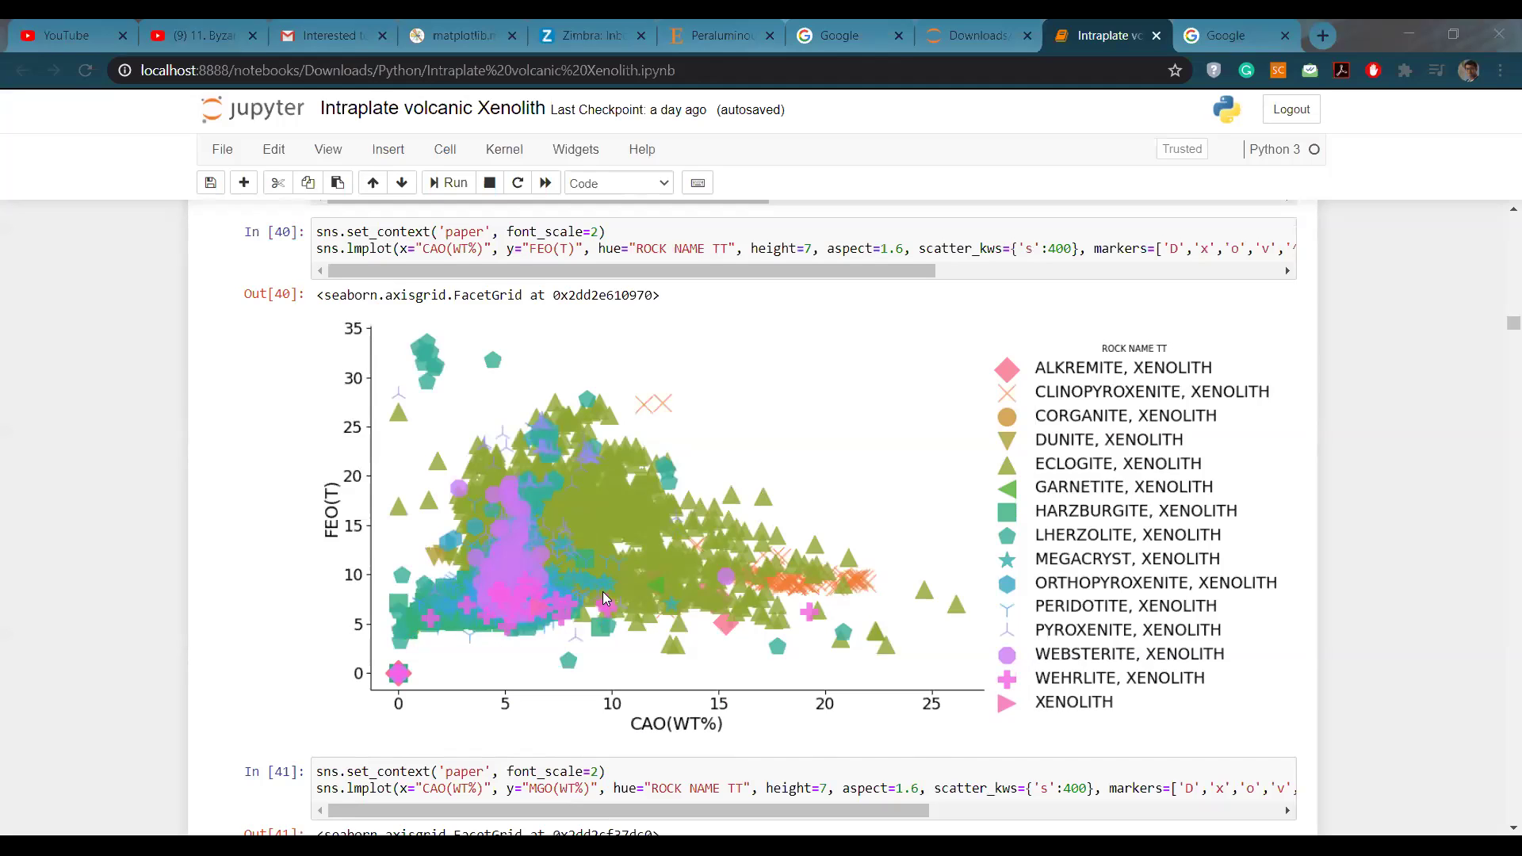
scroll(651, 458, down, 10)
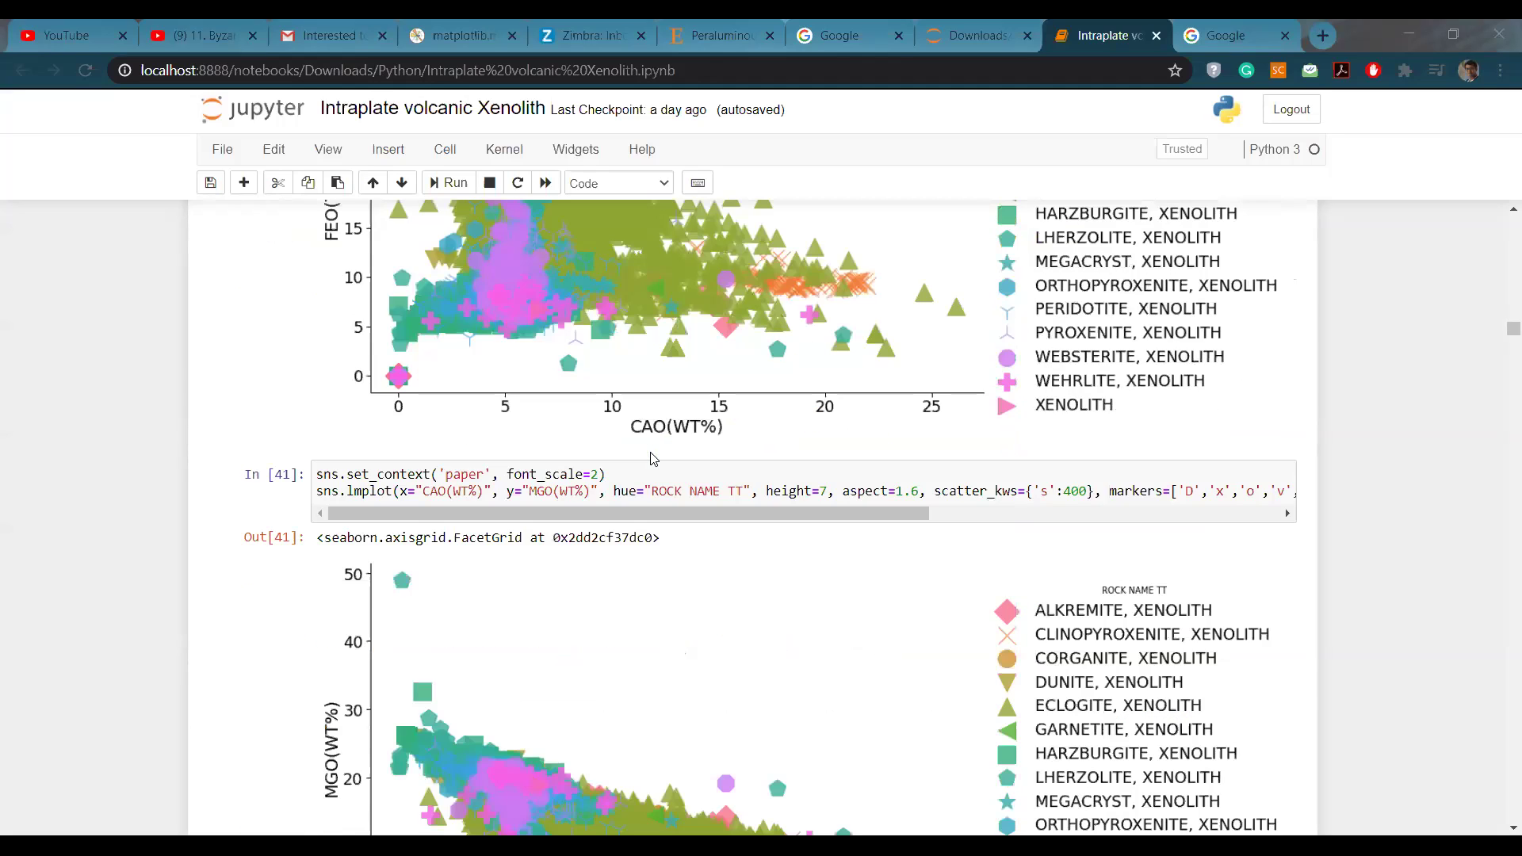
scroll(653, 458, down, 3)
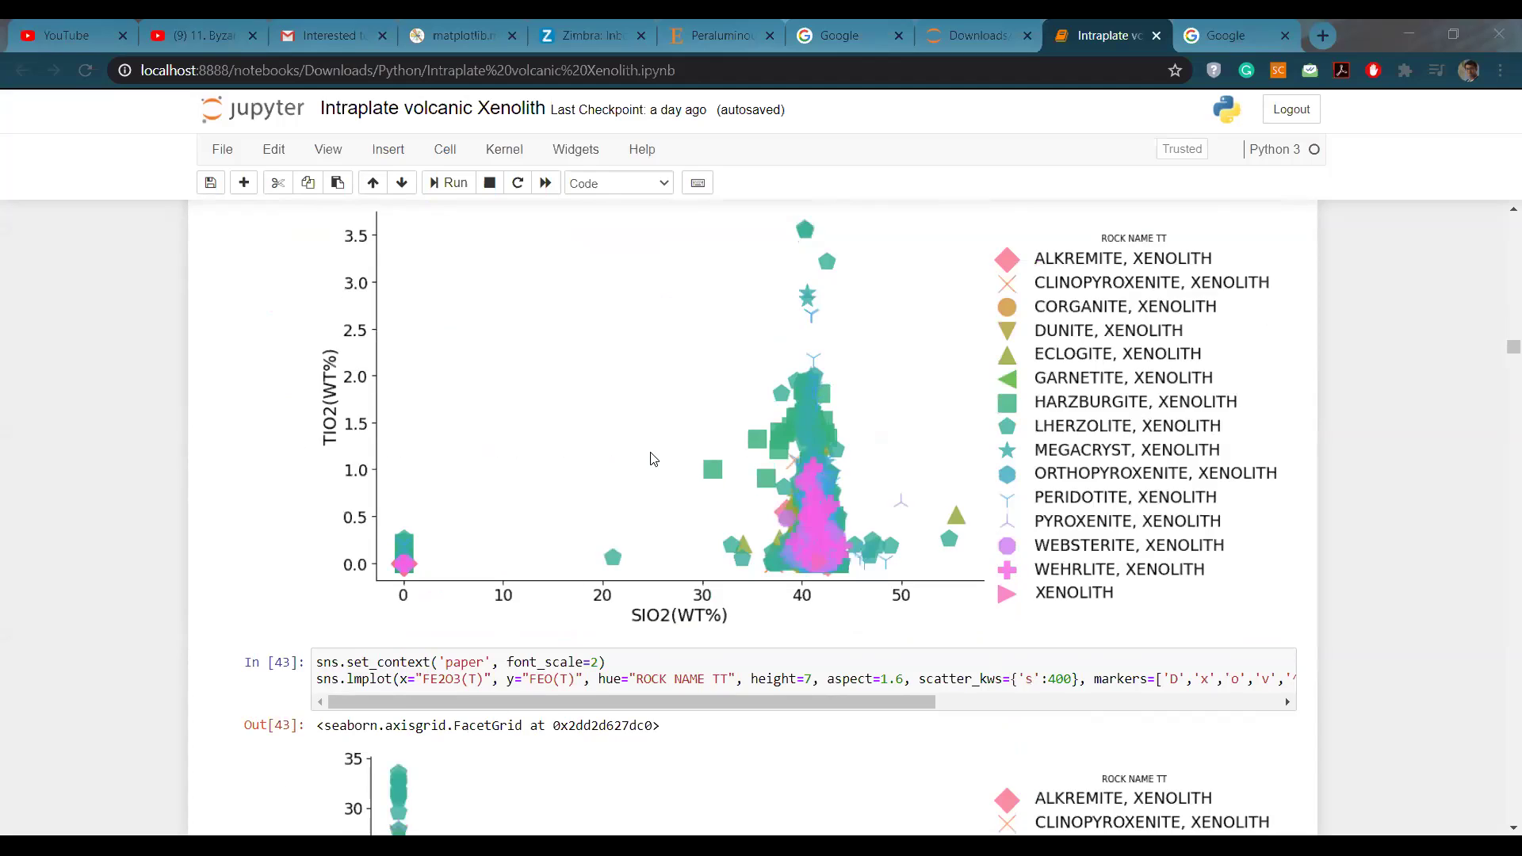
Scroll to the Out[43] lmplot of FEO(T) against FE2O3(T), with one eclogite near 21.
scroll(761, 658, up, 2)
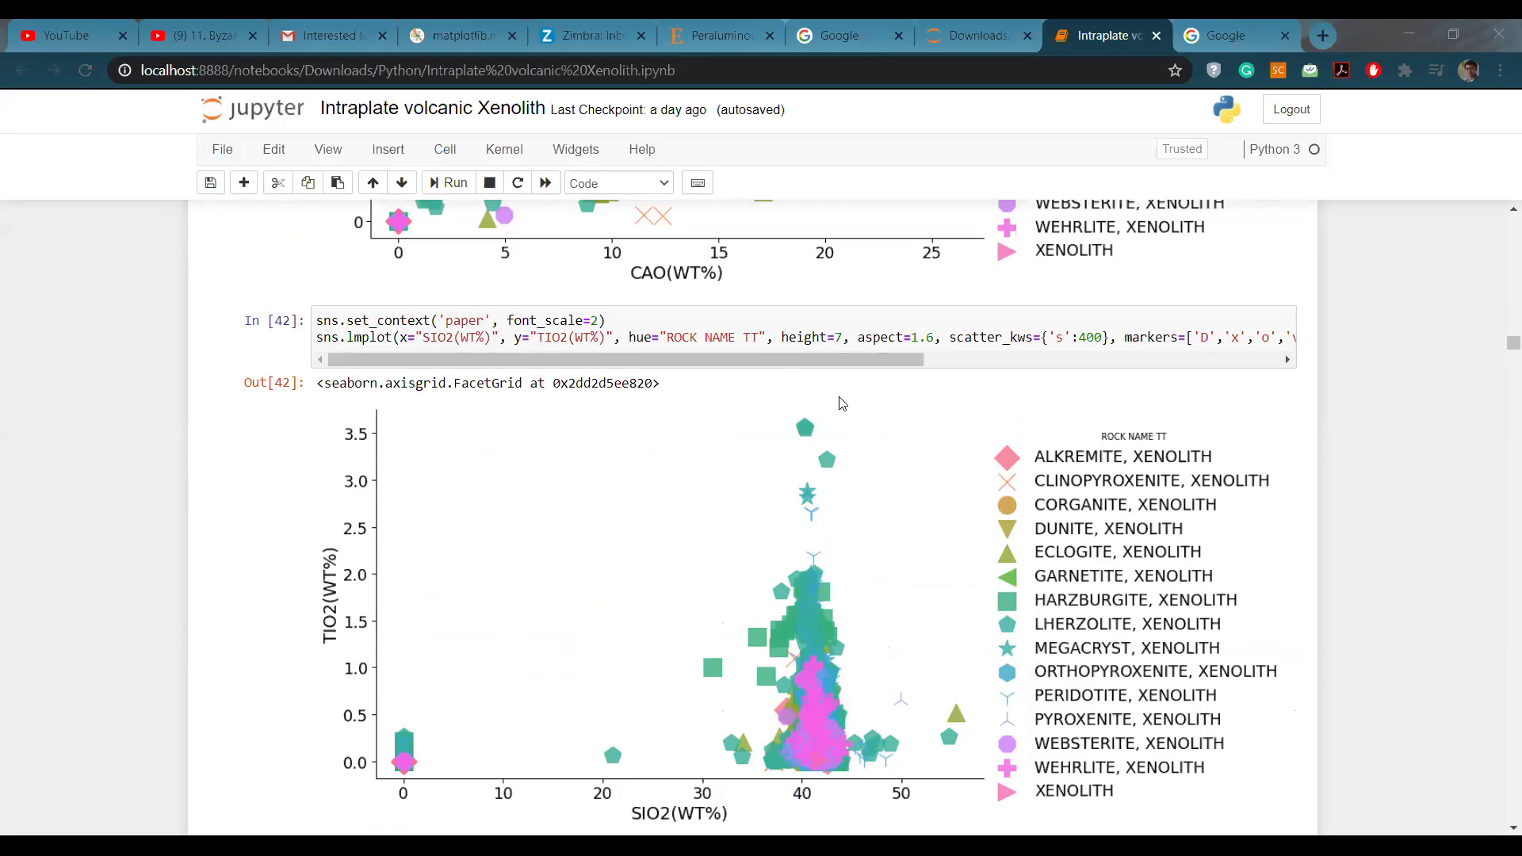
scroll(867, 577, down, 1)
scroll(868, 576, down, 7)
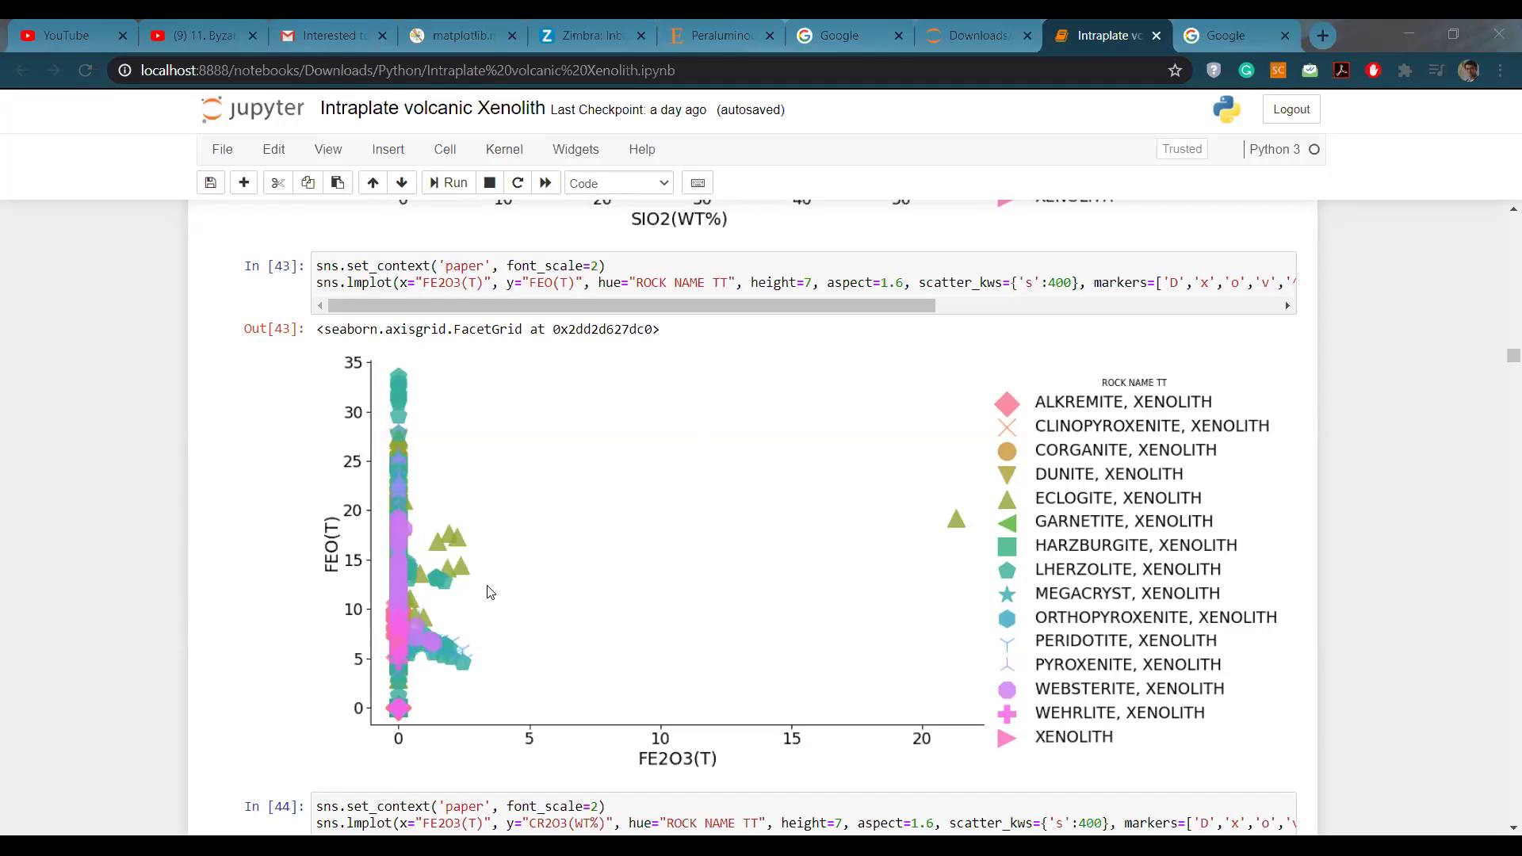
Scroll past the Out[44] CR2O3 plot to the Out[45] FE2O3(T) versus TIO2(WT%) lmplot.
scroll(554, 667, down, 4)
scroll(476, 555, up, 3)
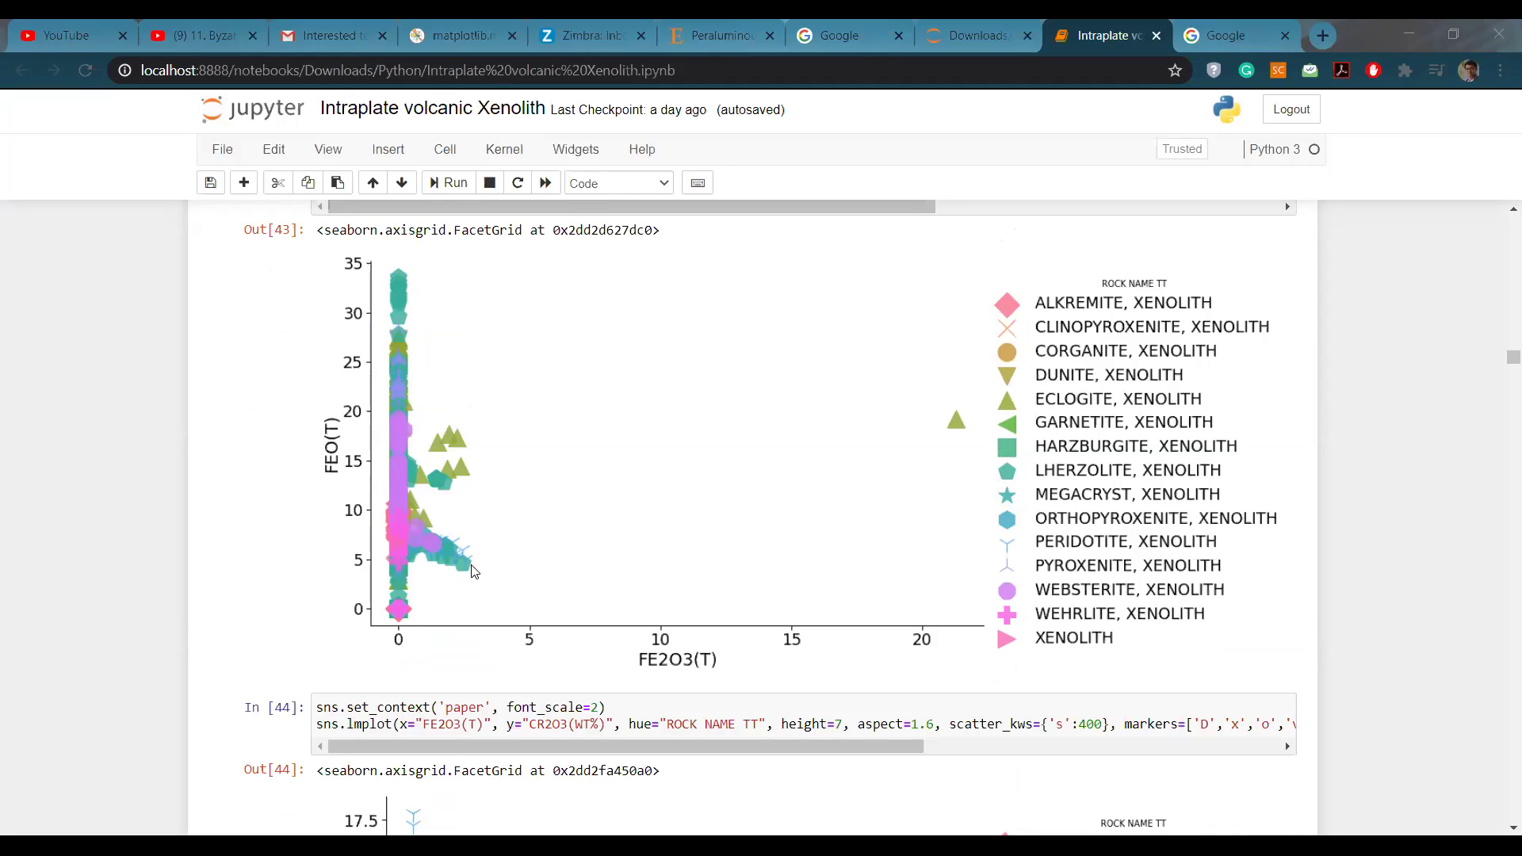
scroll(475, 569, down, 7)
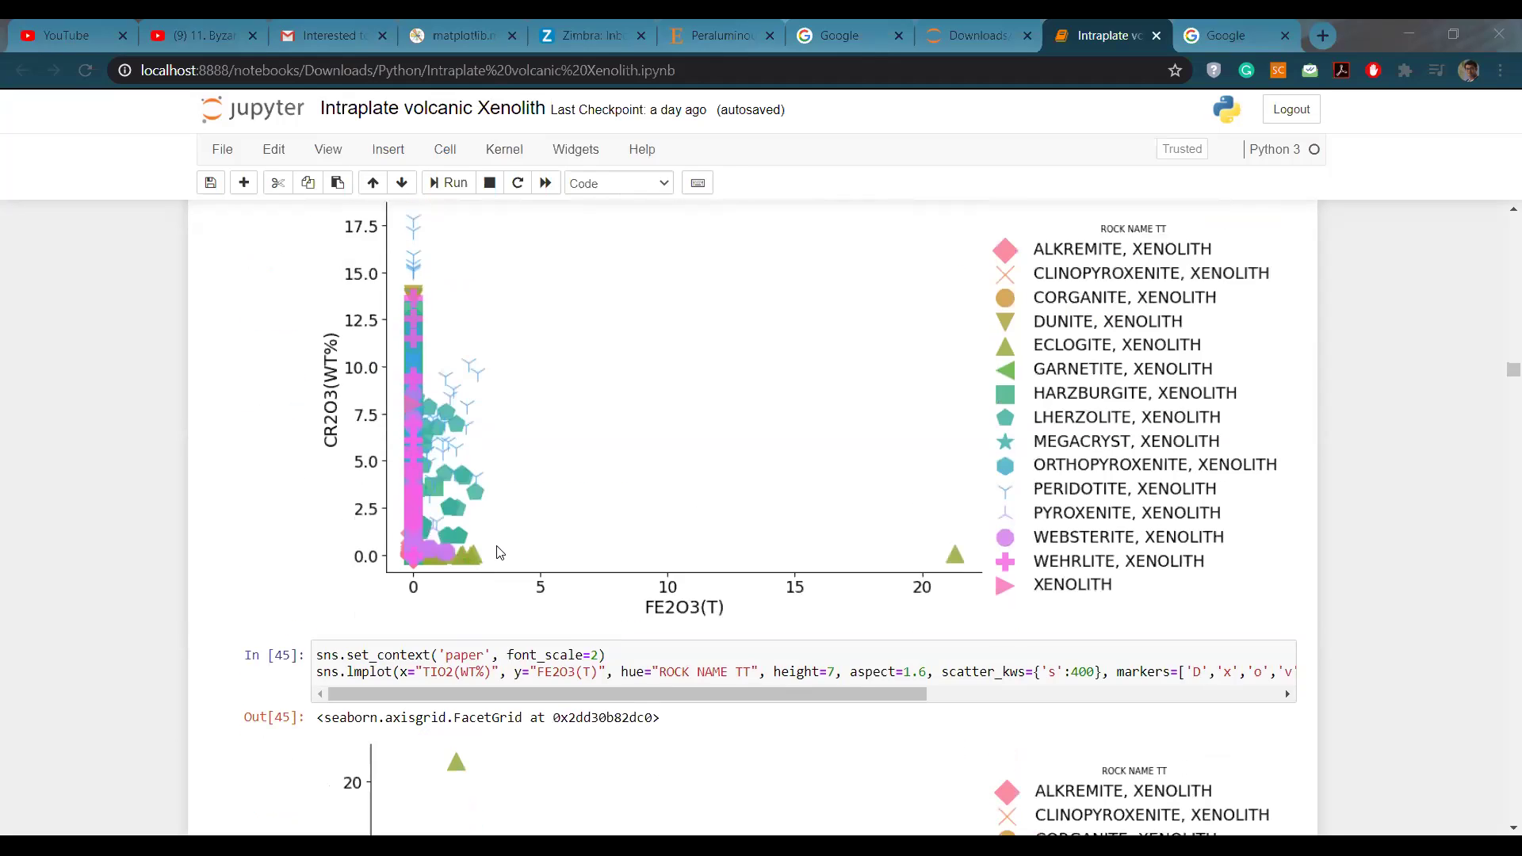
scroll(500, 553, up, 3)
scroll(444, 499, down, 1)
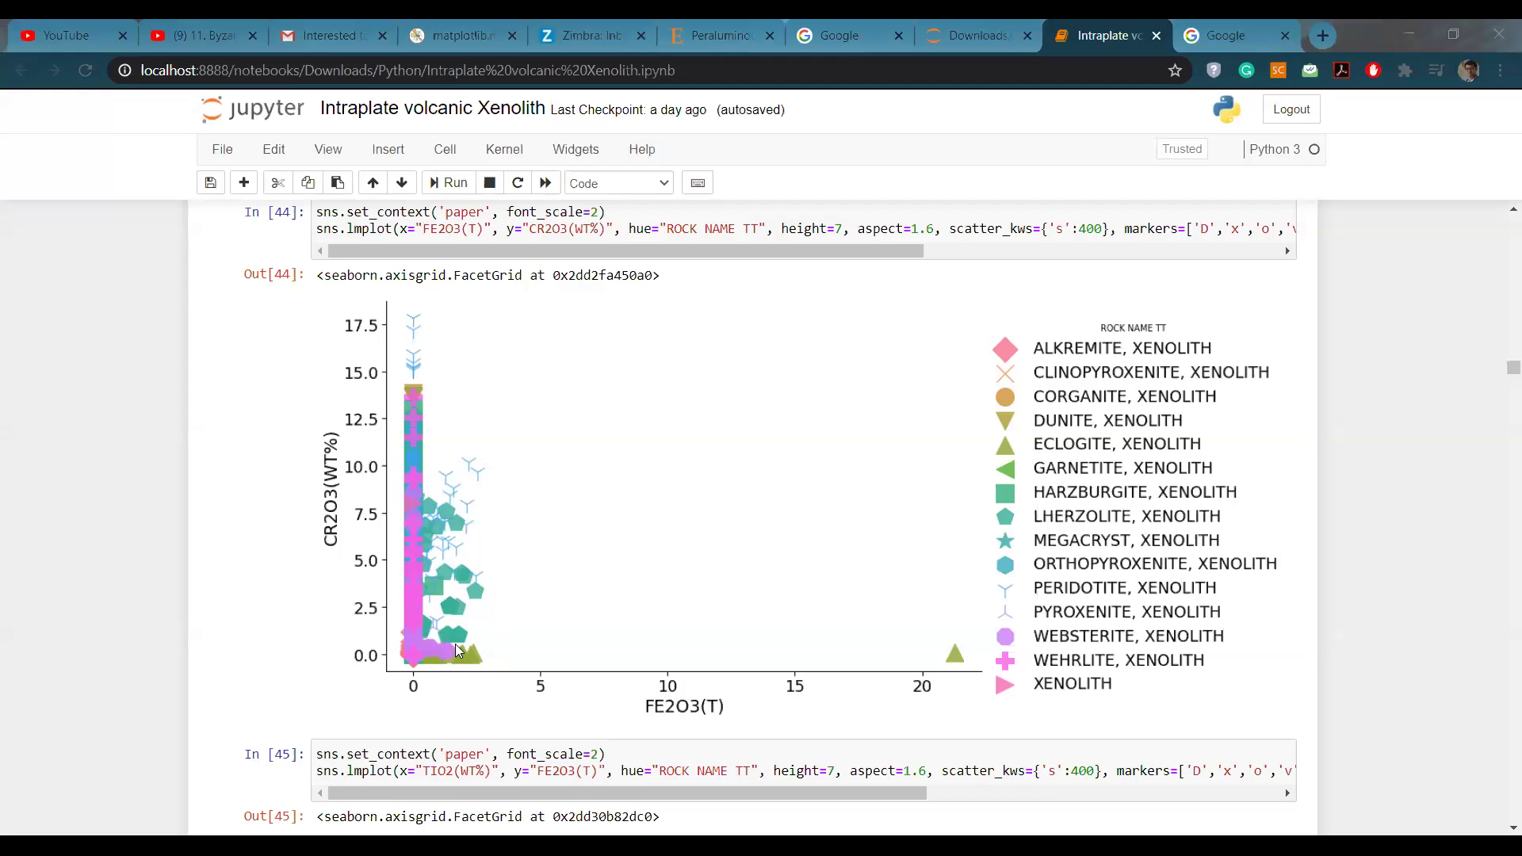
scroll(595, 560, down, 7)
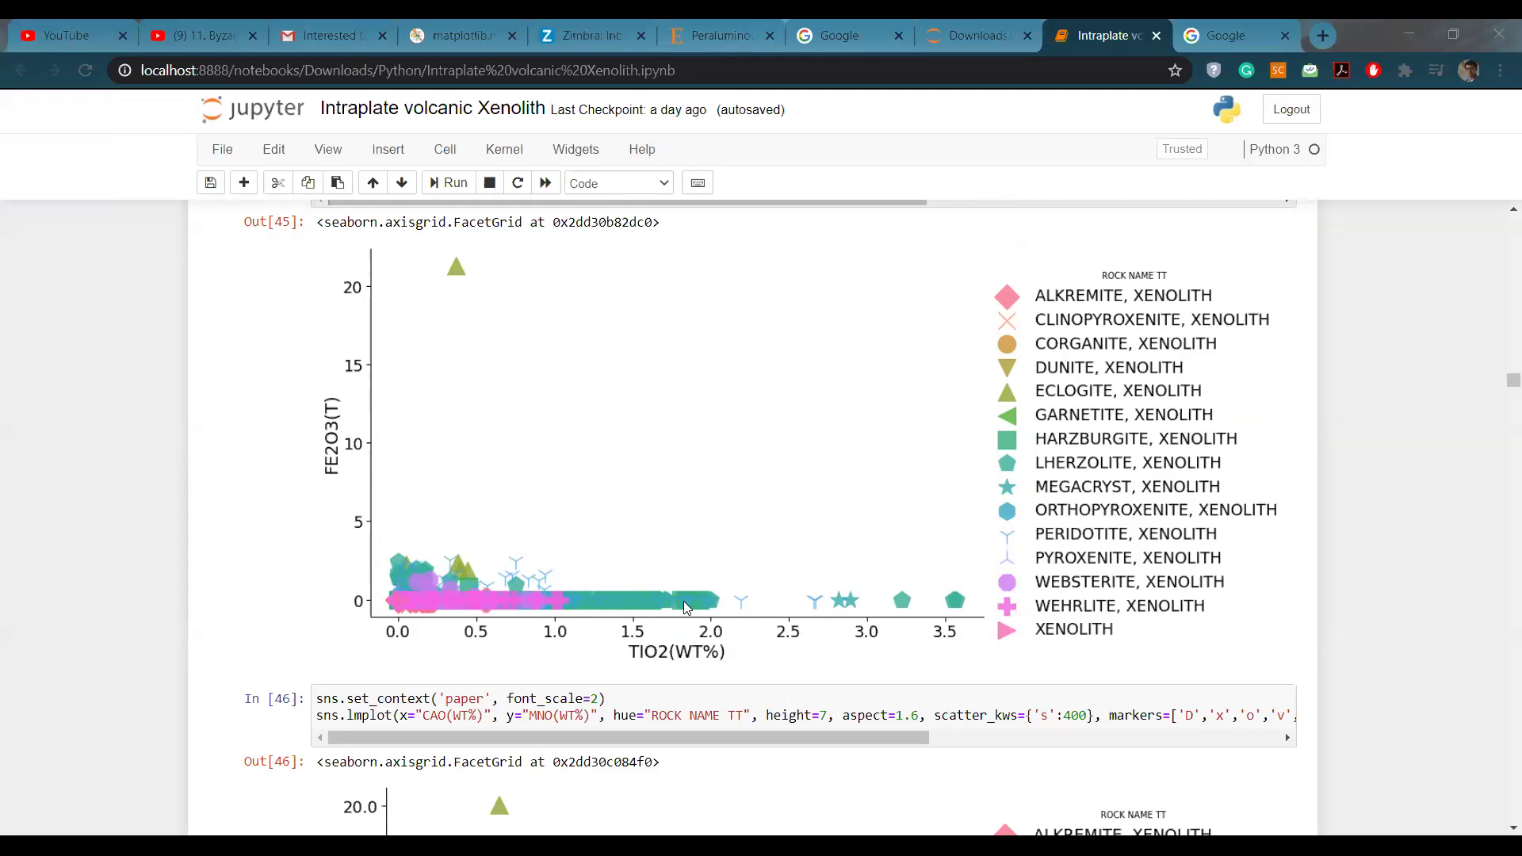
Scroll past the Out[46] and Out[47] MNO plots to the Out[49] H2O(PPM) versus CR2O3(WT%) lmplot.
scroll(683, 600, down, 1)
scroll(686, 608, down, 4)
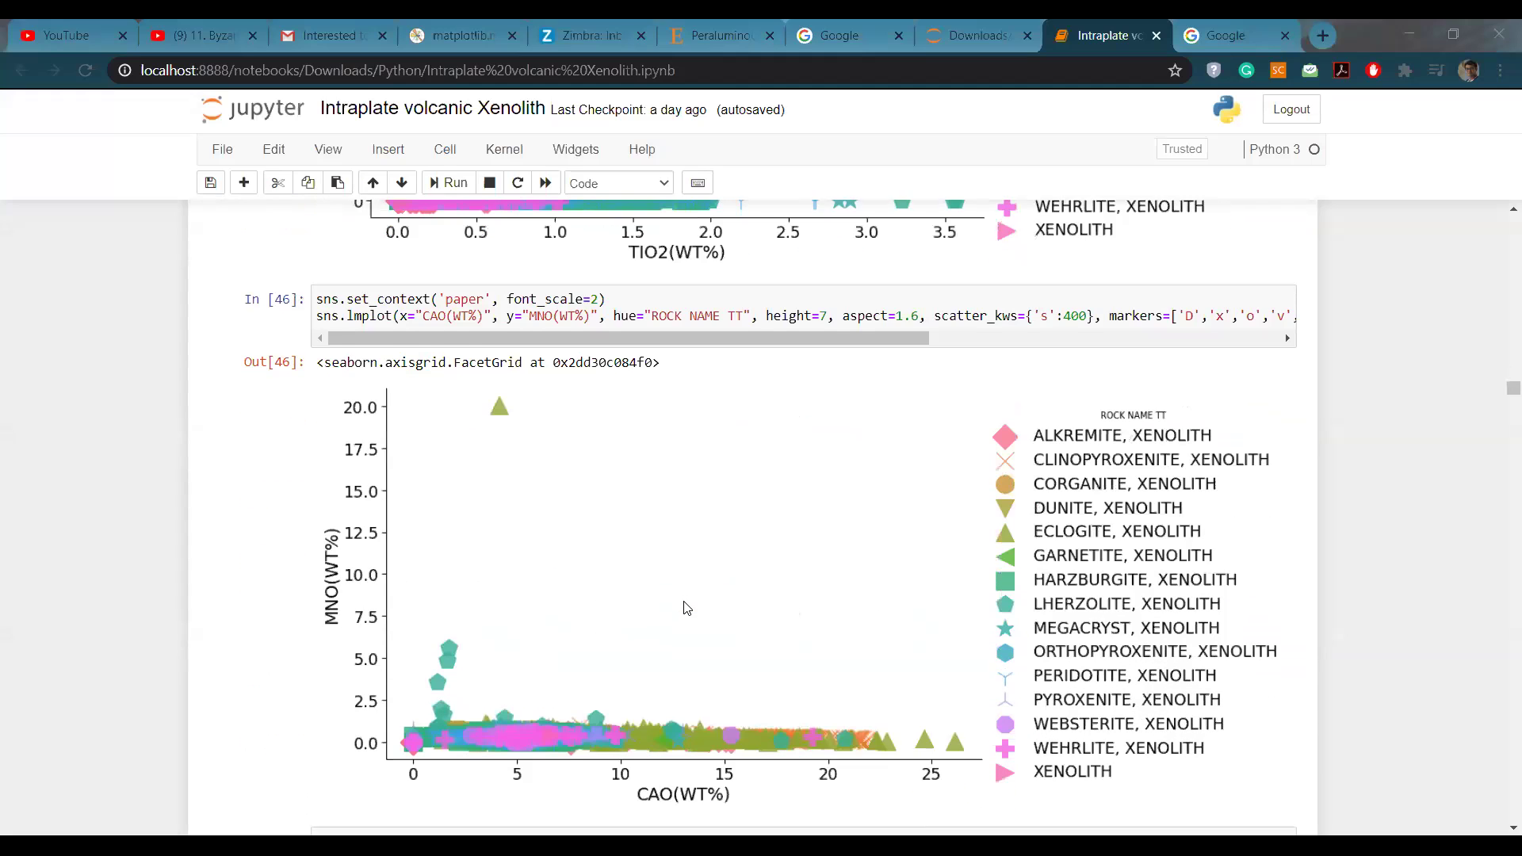
scroll(683, 606, down, 1)
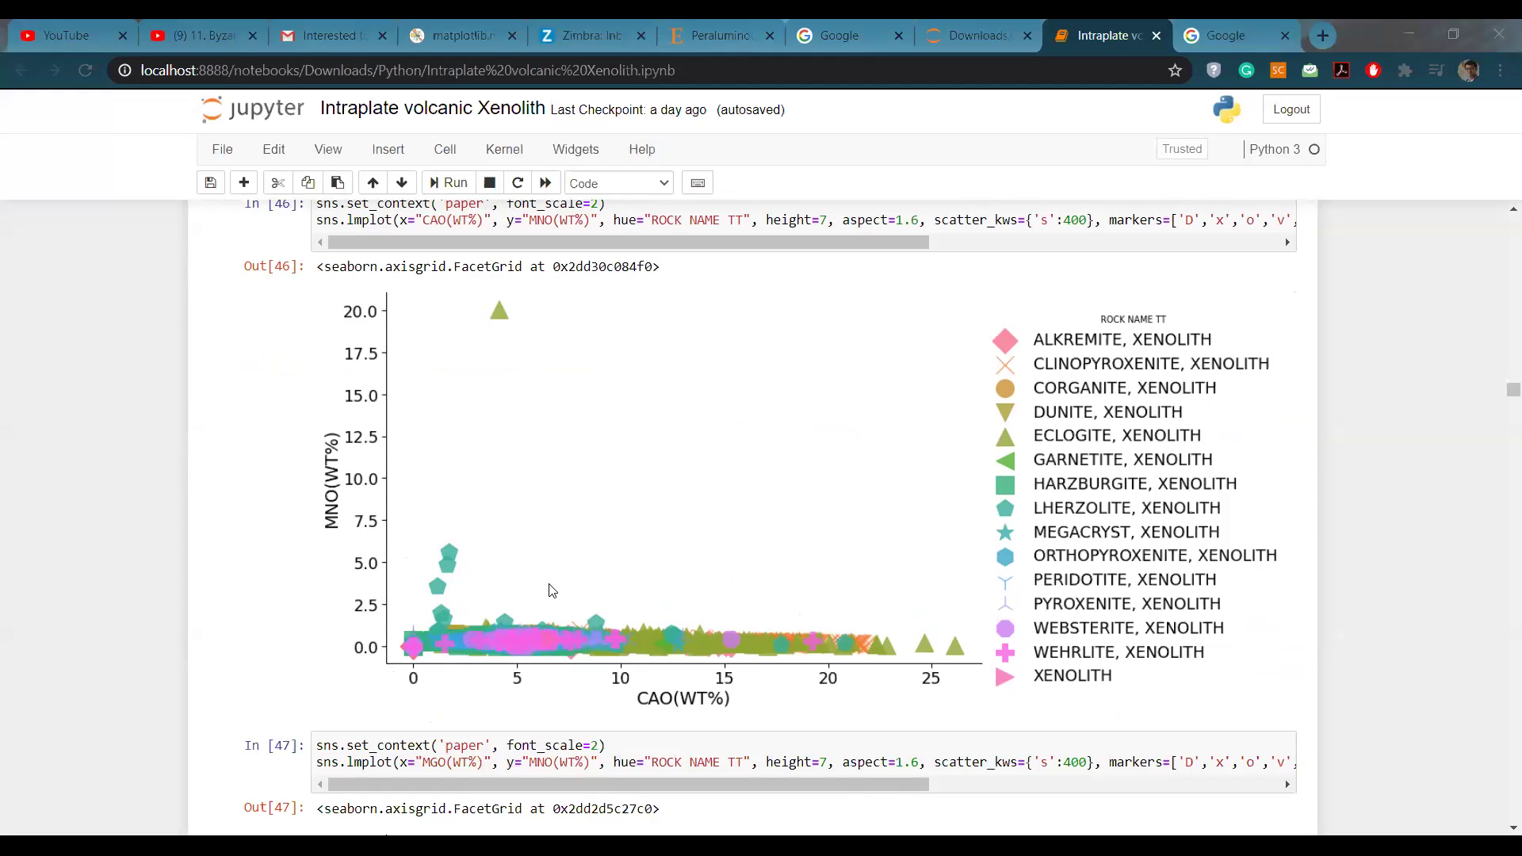
scroll(553, 591, down, 4)
scroll(553, 591, down, 2)
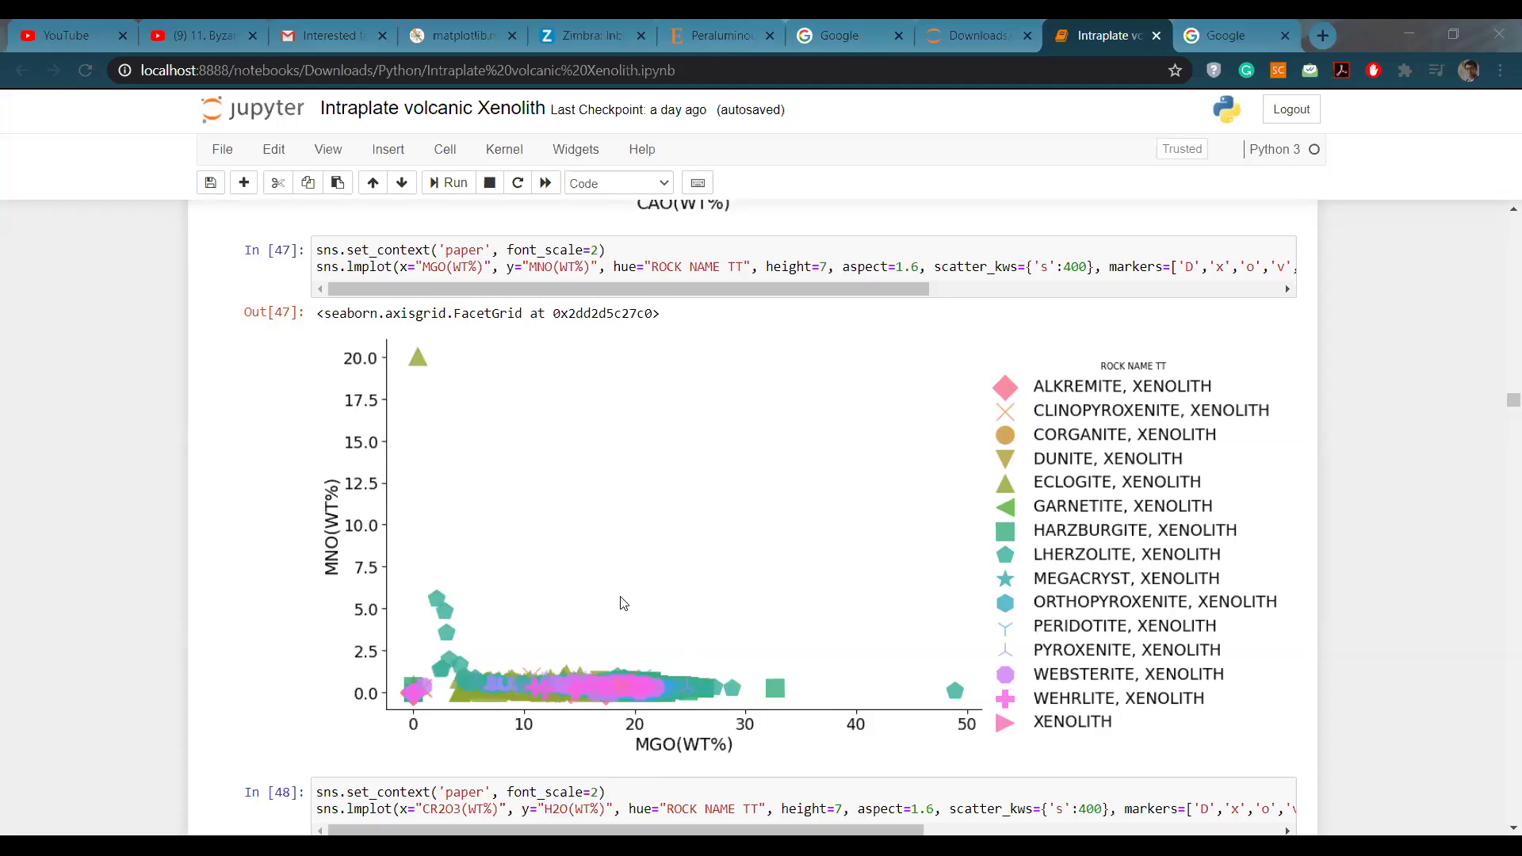
scroll(623, 603, down, 6)
scroll(482, 525, down, 6)
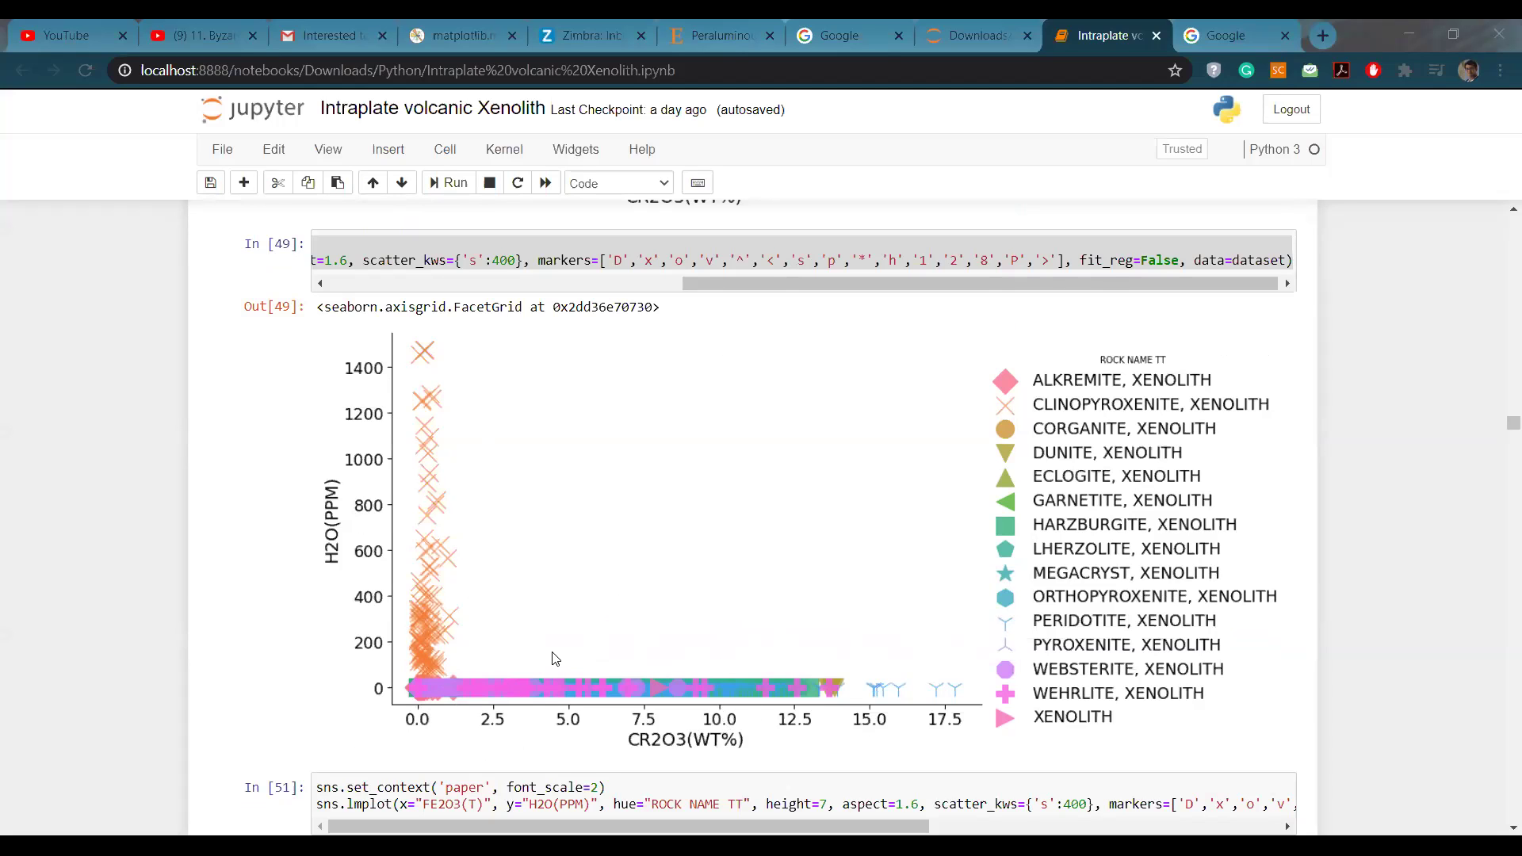
Scroll past Out[51] to the Out[52] lmplot of SR(PPM) against RB(PPM).
scroll(555, 659, down, 8)
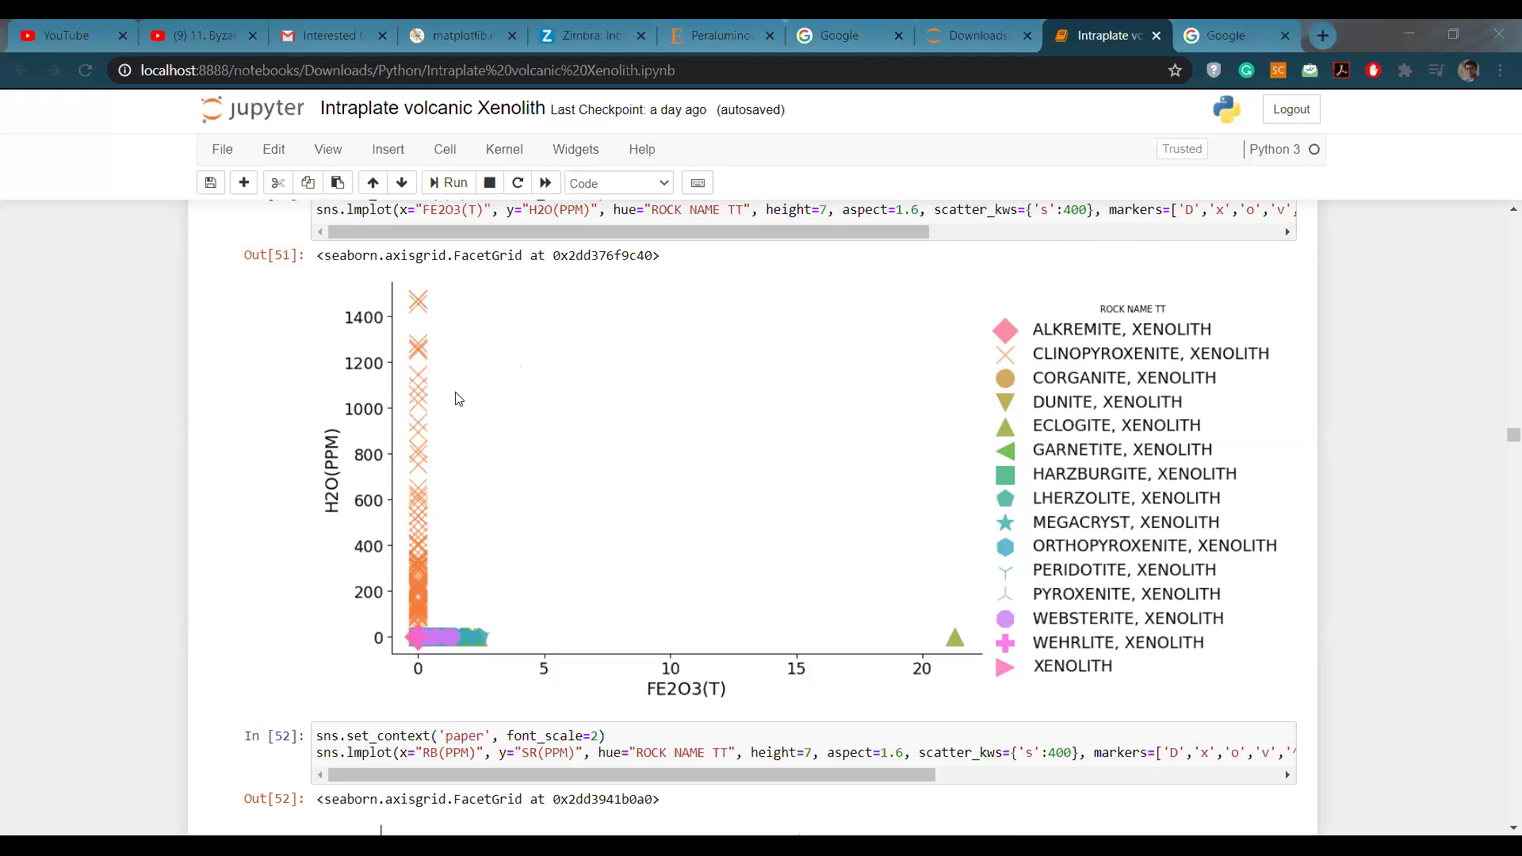
scroll(459, 398, down, 5)
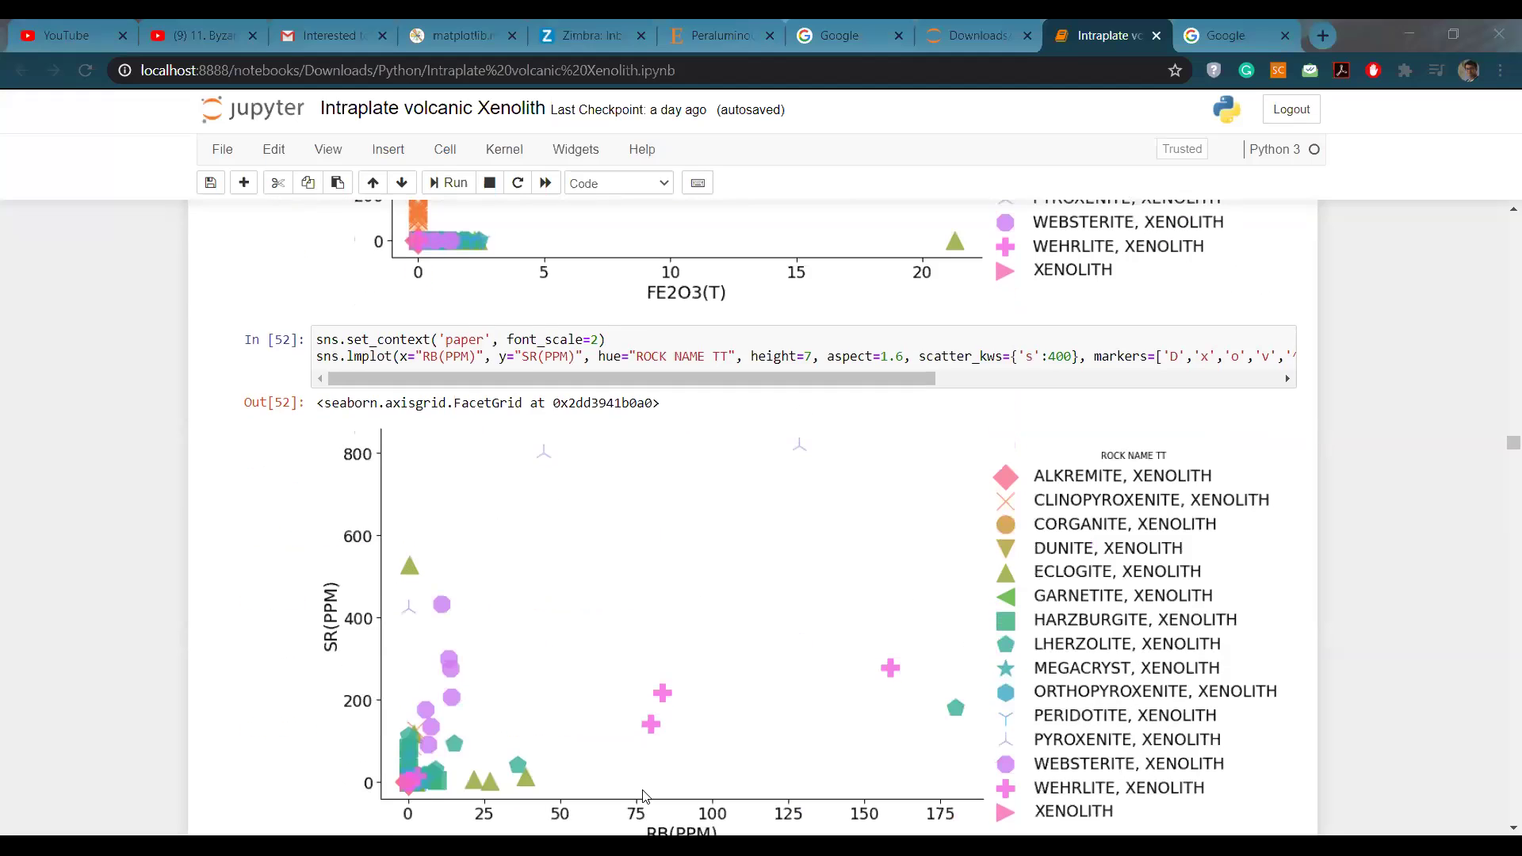
scroll(554, 690, down, 5)
scroll(511, 431, up, 5)
scroll(697, 650, down, 2)
scroll(543, 672, up, 1)
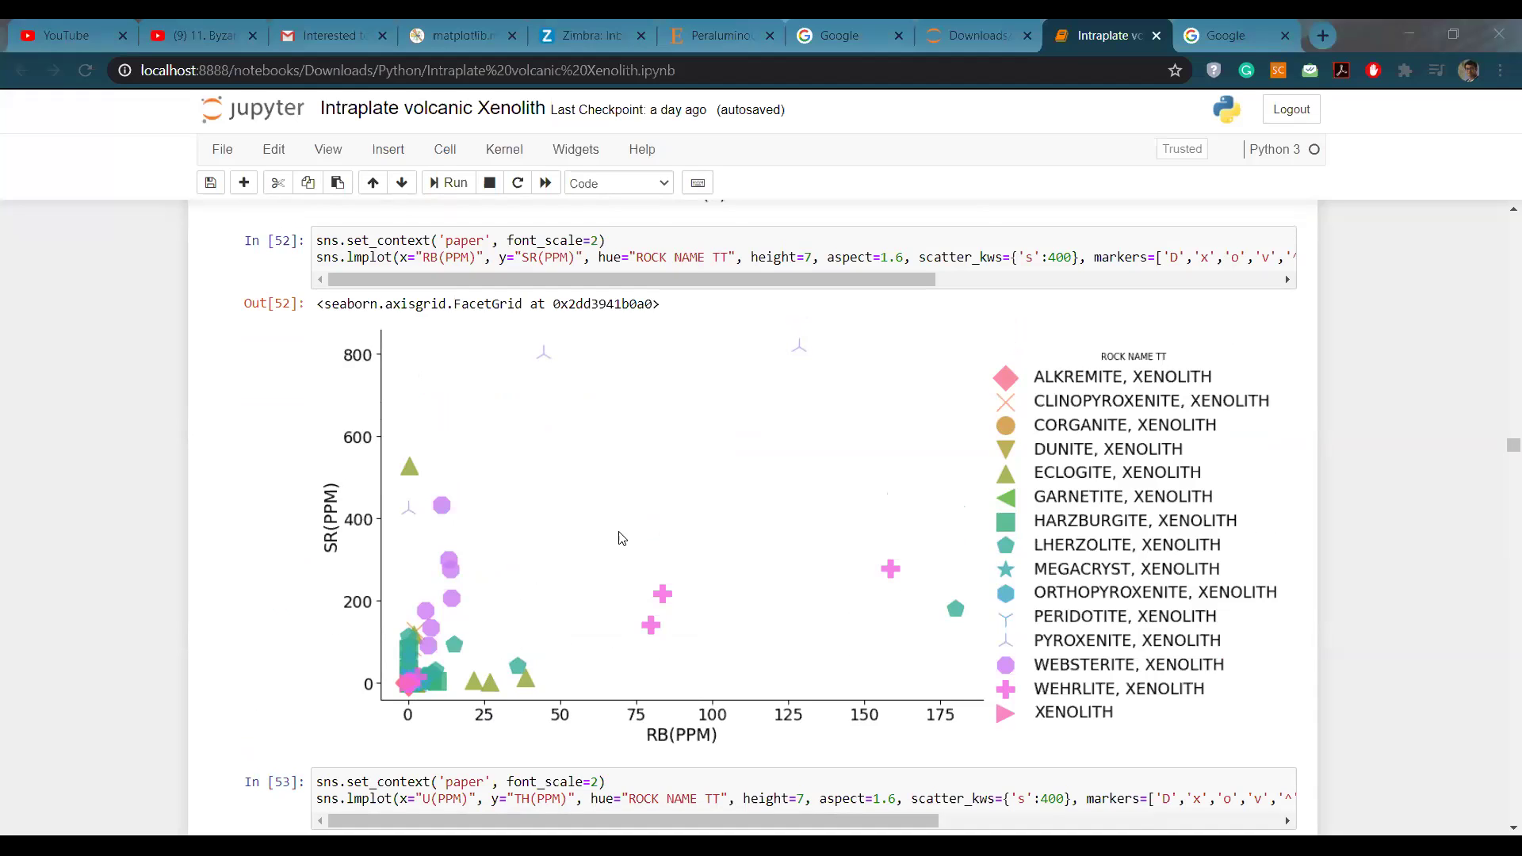
Scroll past the SM/ND plot to the Out[55] CE(PPM) versus LA(PPM) lmplot.
scroll(562, 527, down, 5)
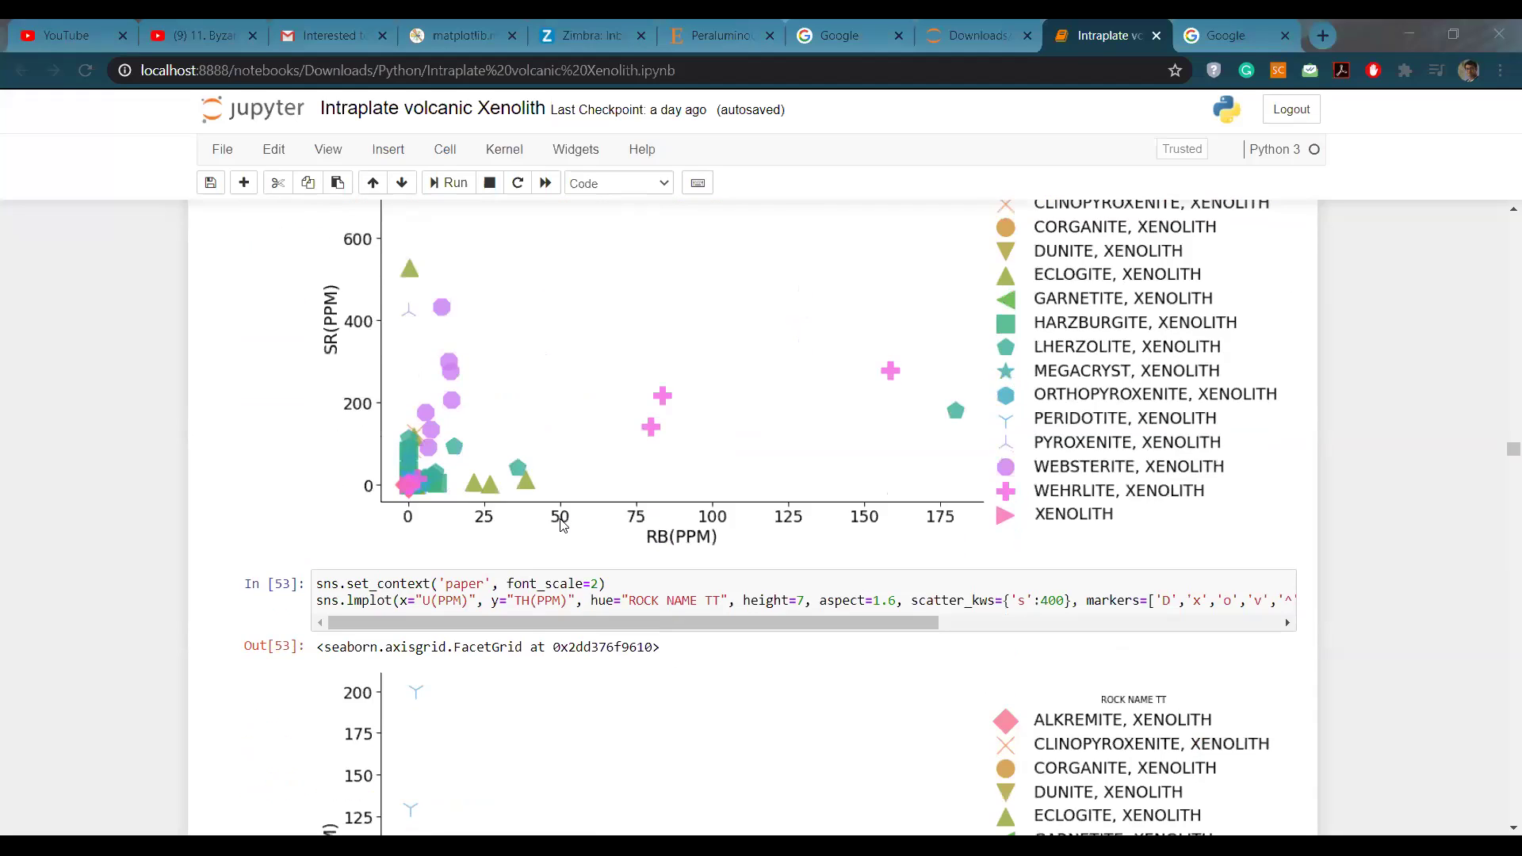
scroll(561, 526, down, 2)
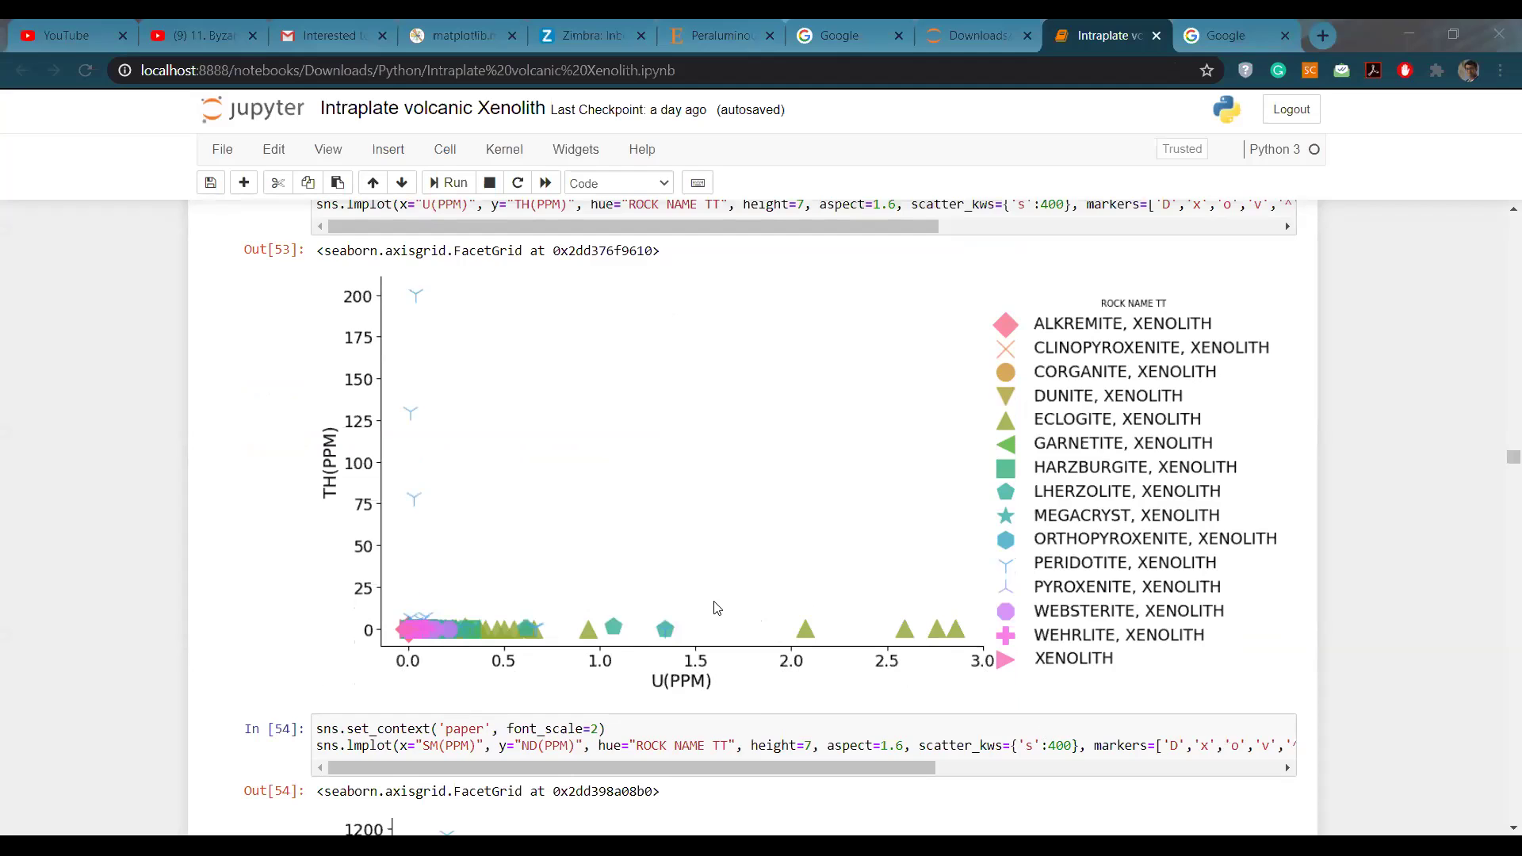
scroll(716, 608, down, 3)
scroll(444, 539, up, 2)
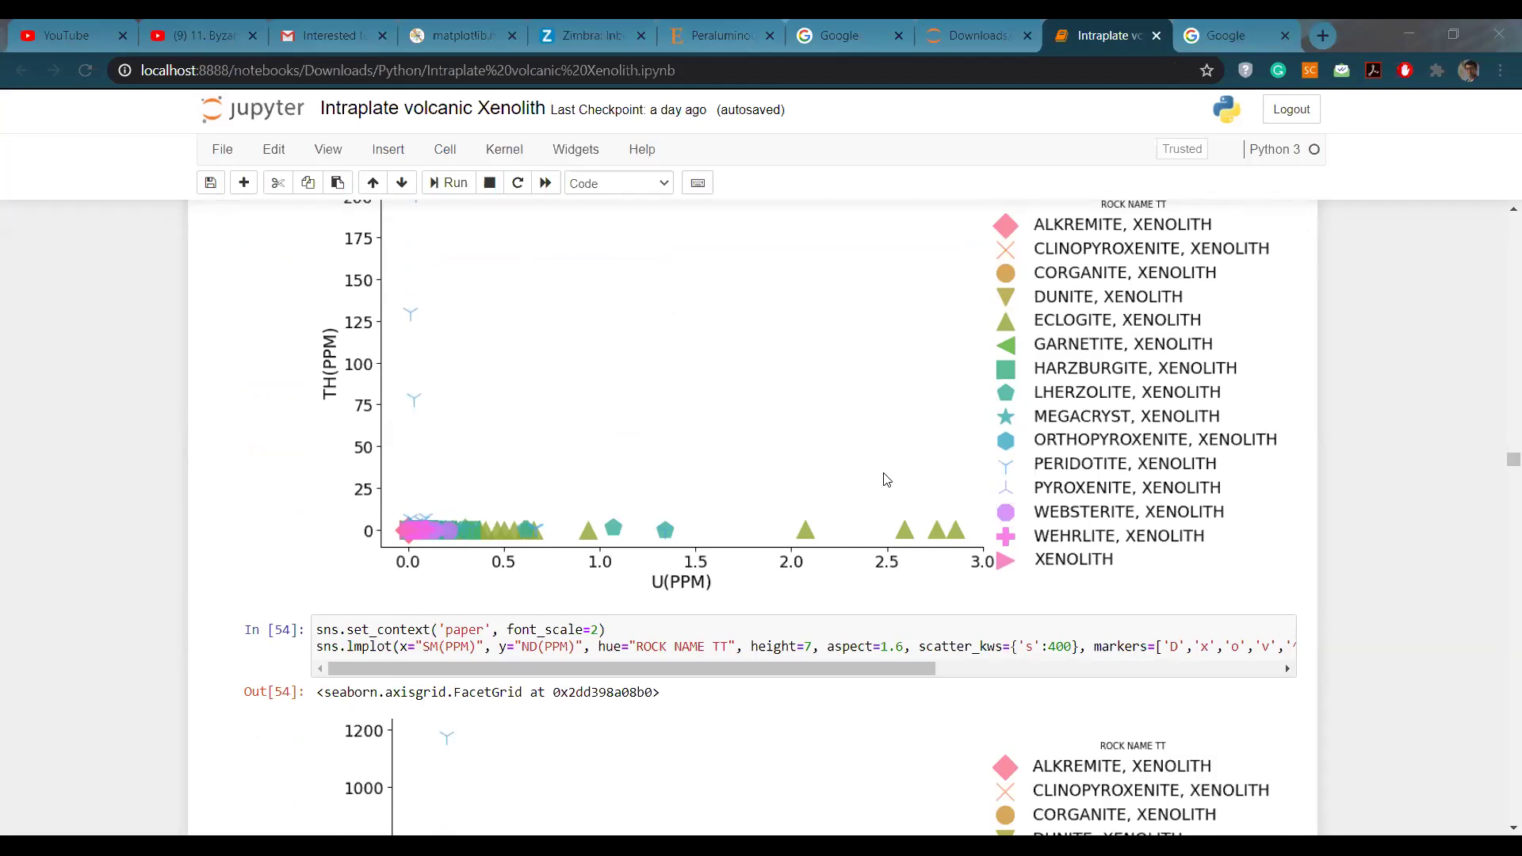
scroll(817, 503, down, 4)
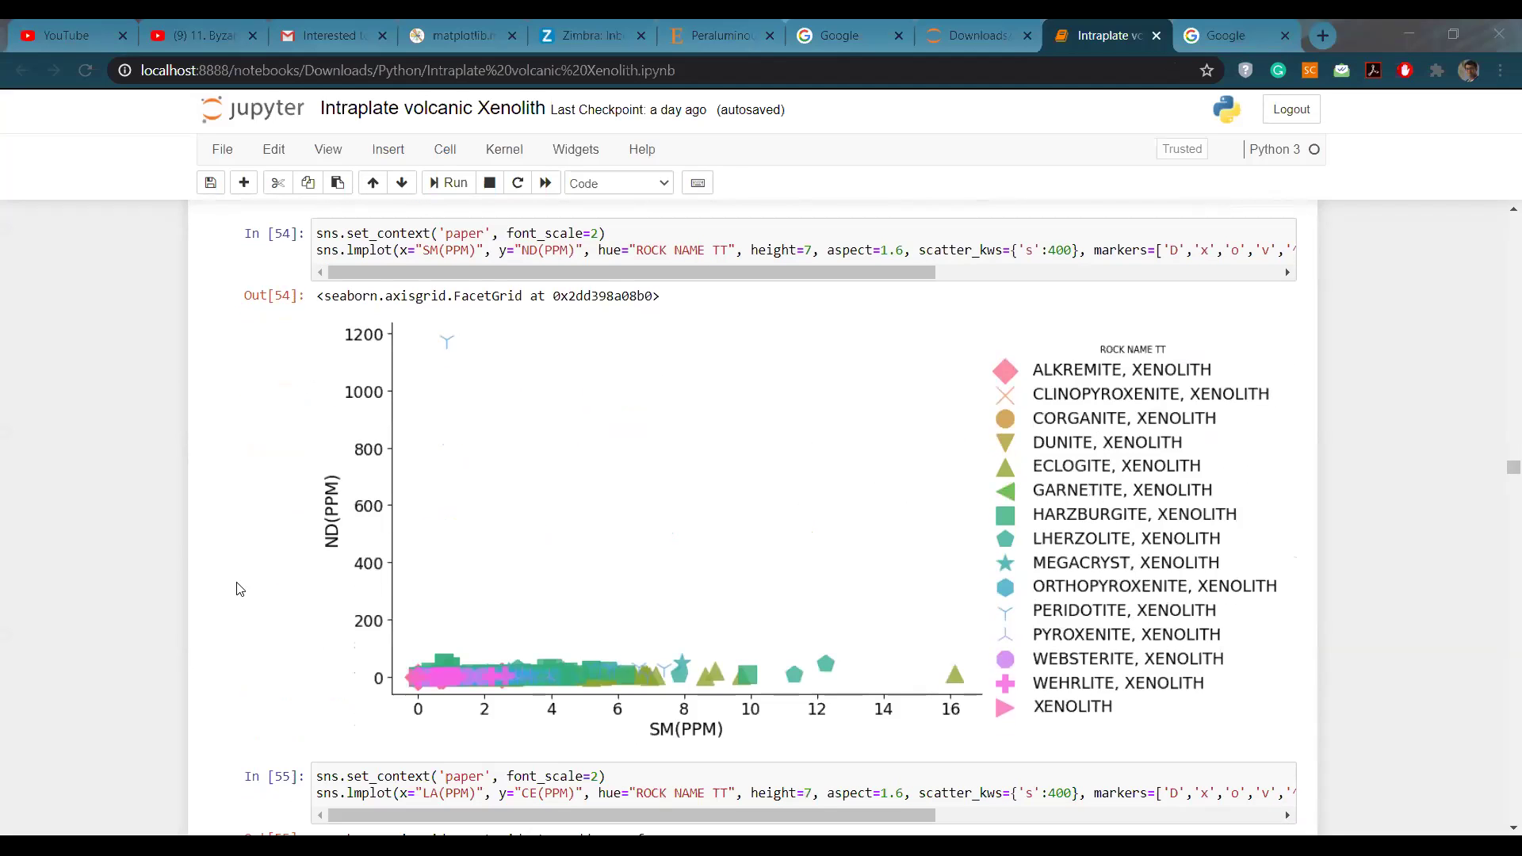
scroll(498, 644, down, 7)
scroll(731, 544, up, 1)
scroll(724, 544, down, 3)
scroll(674, 619, up, 5)
scroll(627, 694, down, 2)
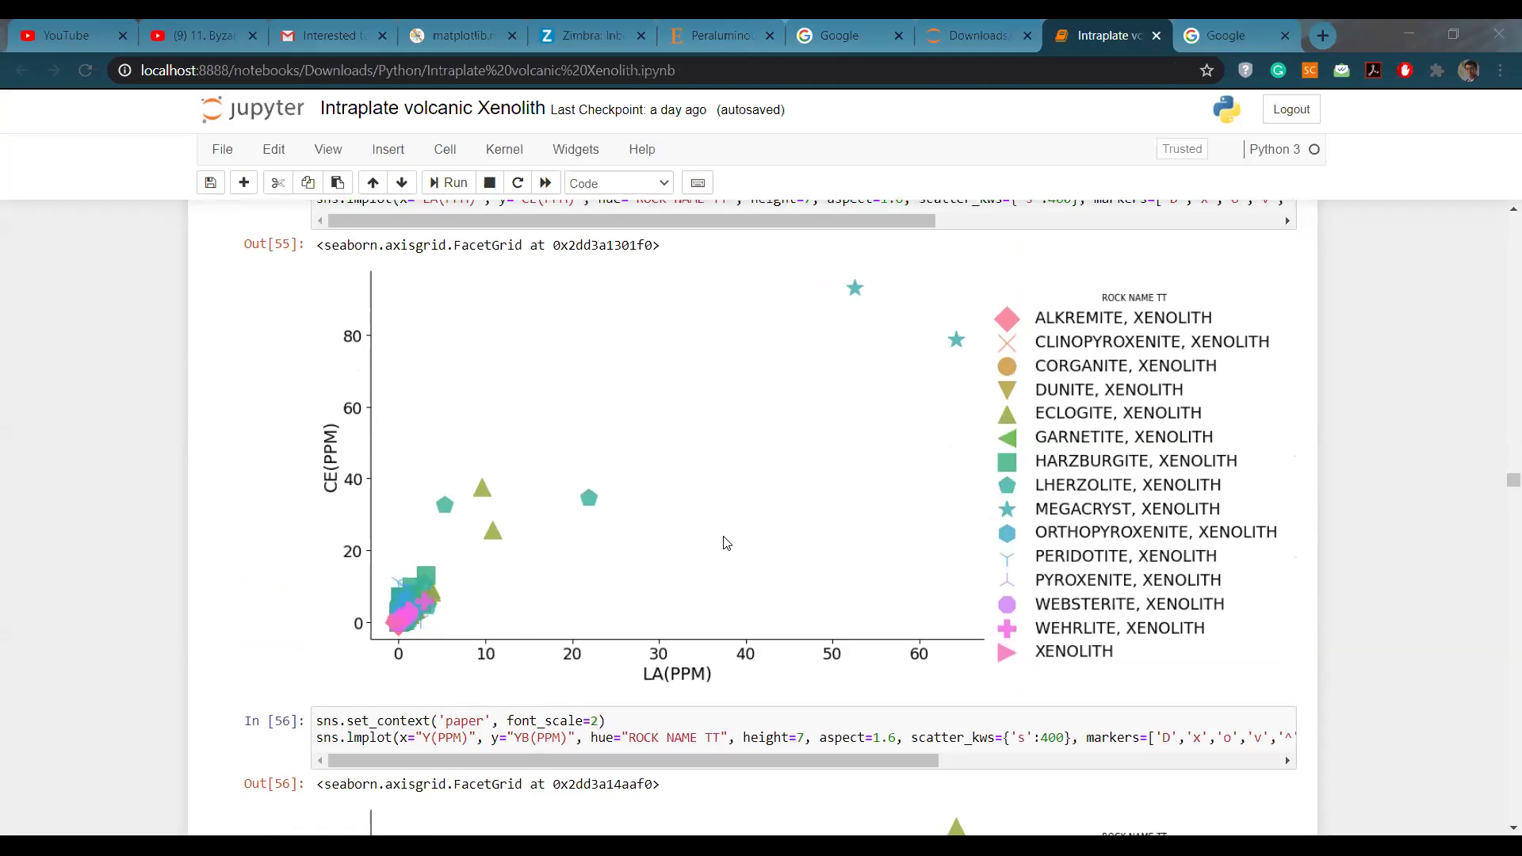
Scroll past the Out[56] YB versus Y plot to the Out[57] LU(PPM) versus YB(PPM) lmplot.
scroll(690, 507, down, 4)
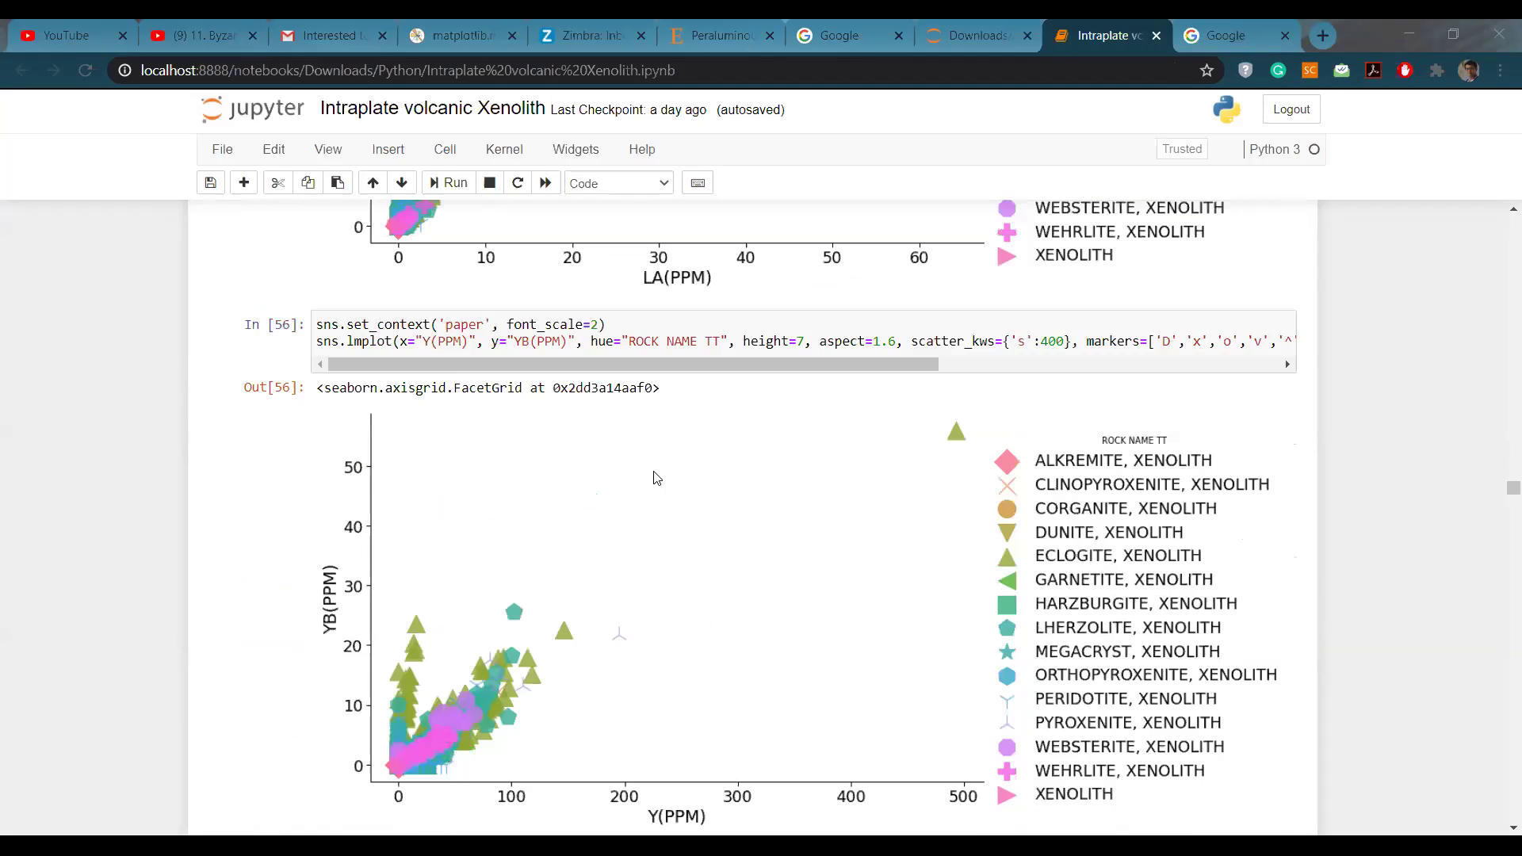
scroll(602, 535, down, 1)
scroll(473, 560, down, 1)
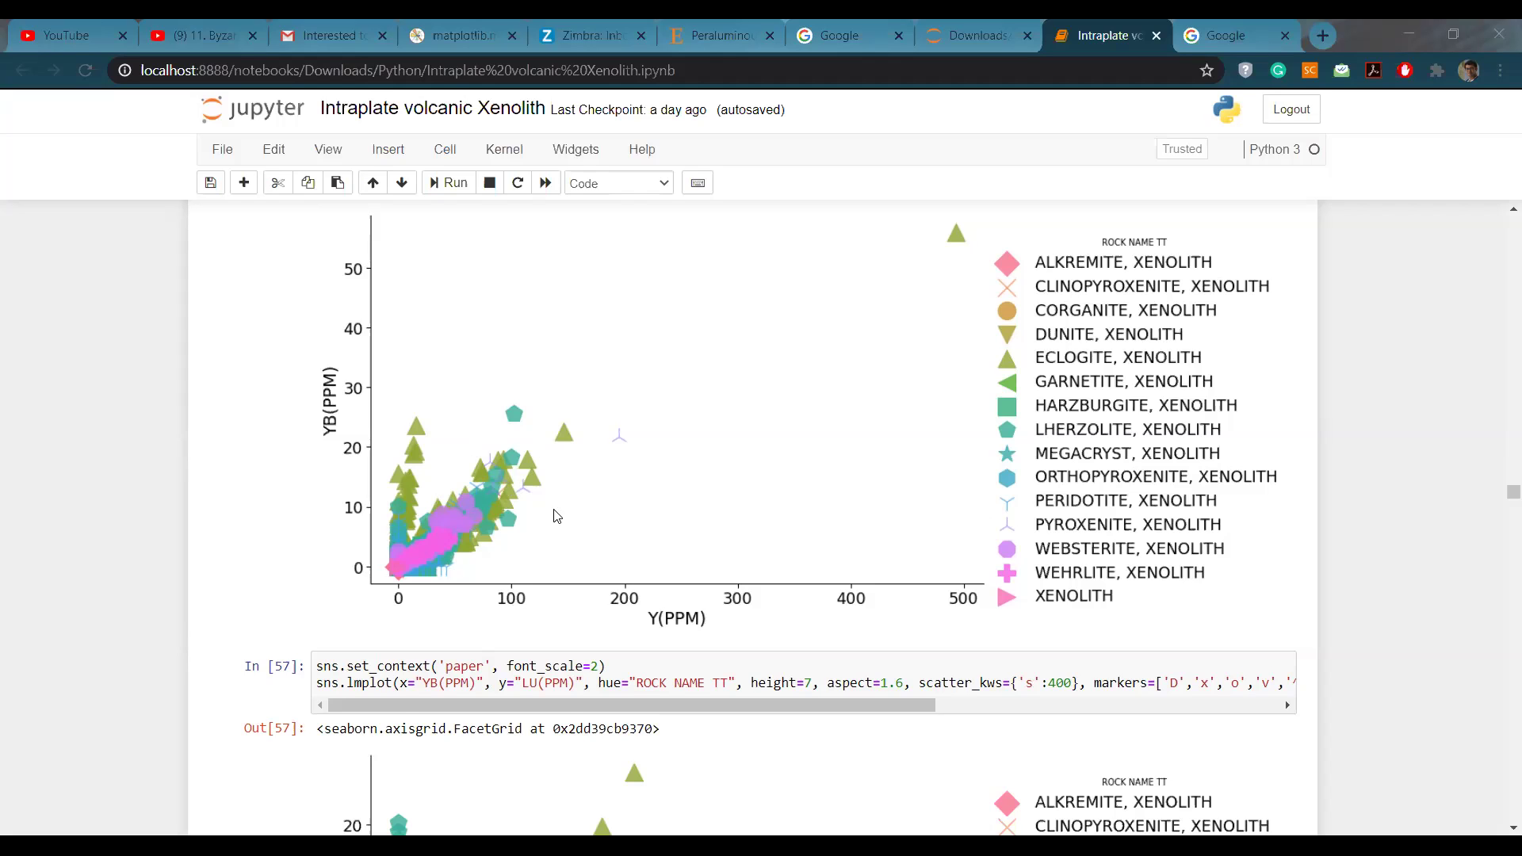
scroll(504, 610, down, 6)
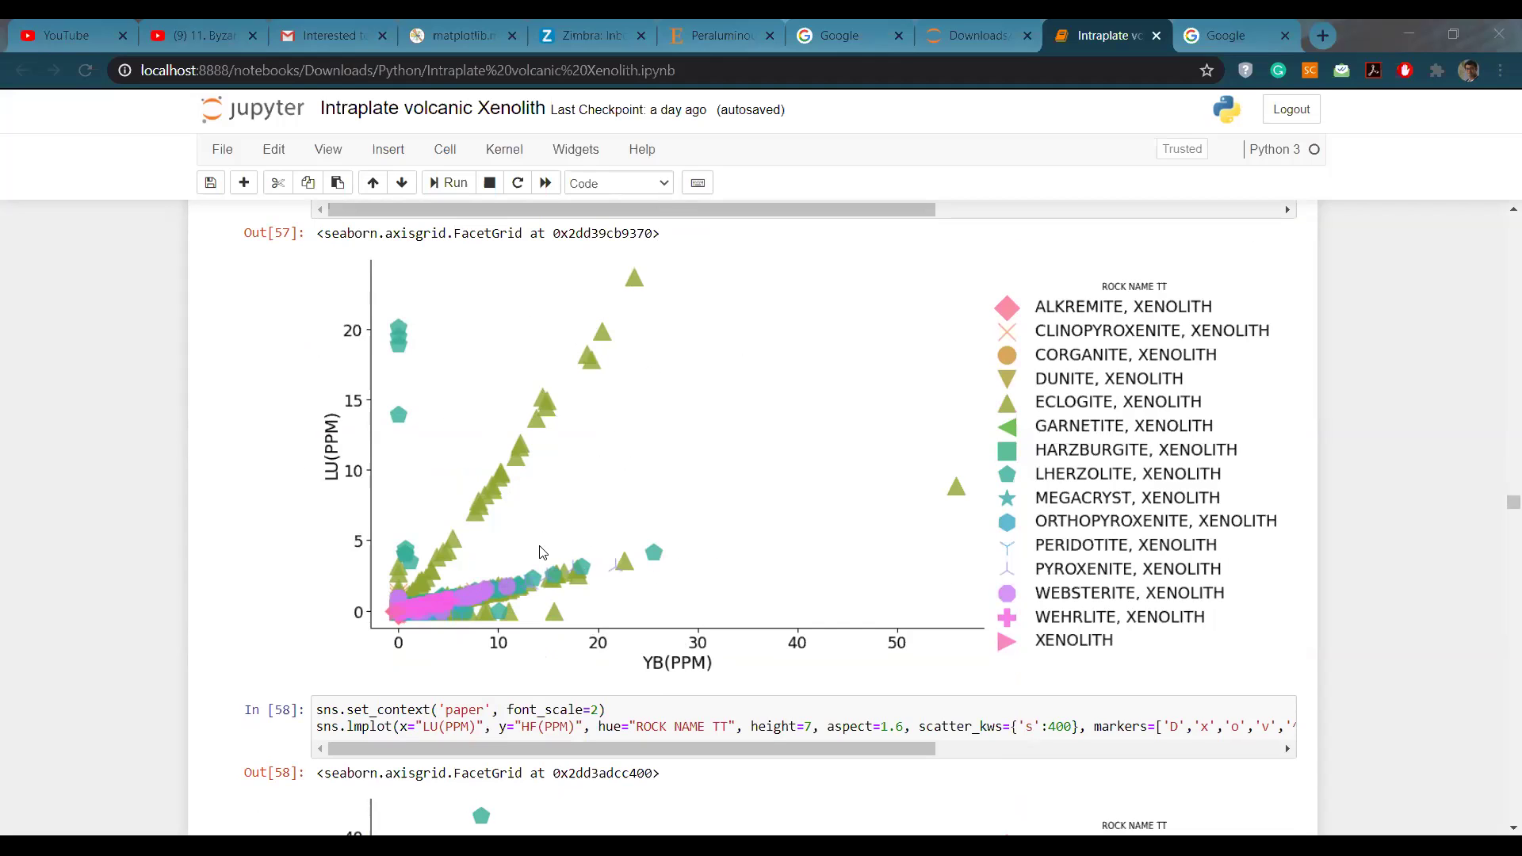
Scroll through the Out[58]–Out[60] HF, MNO and H2O plots toward the Out[64] LI versus Y lmplot.
scroll(627, 516, up, 6)
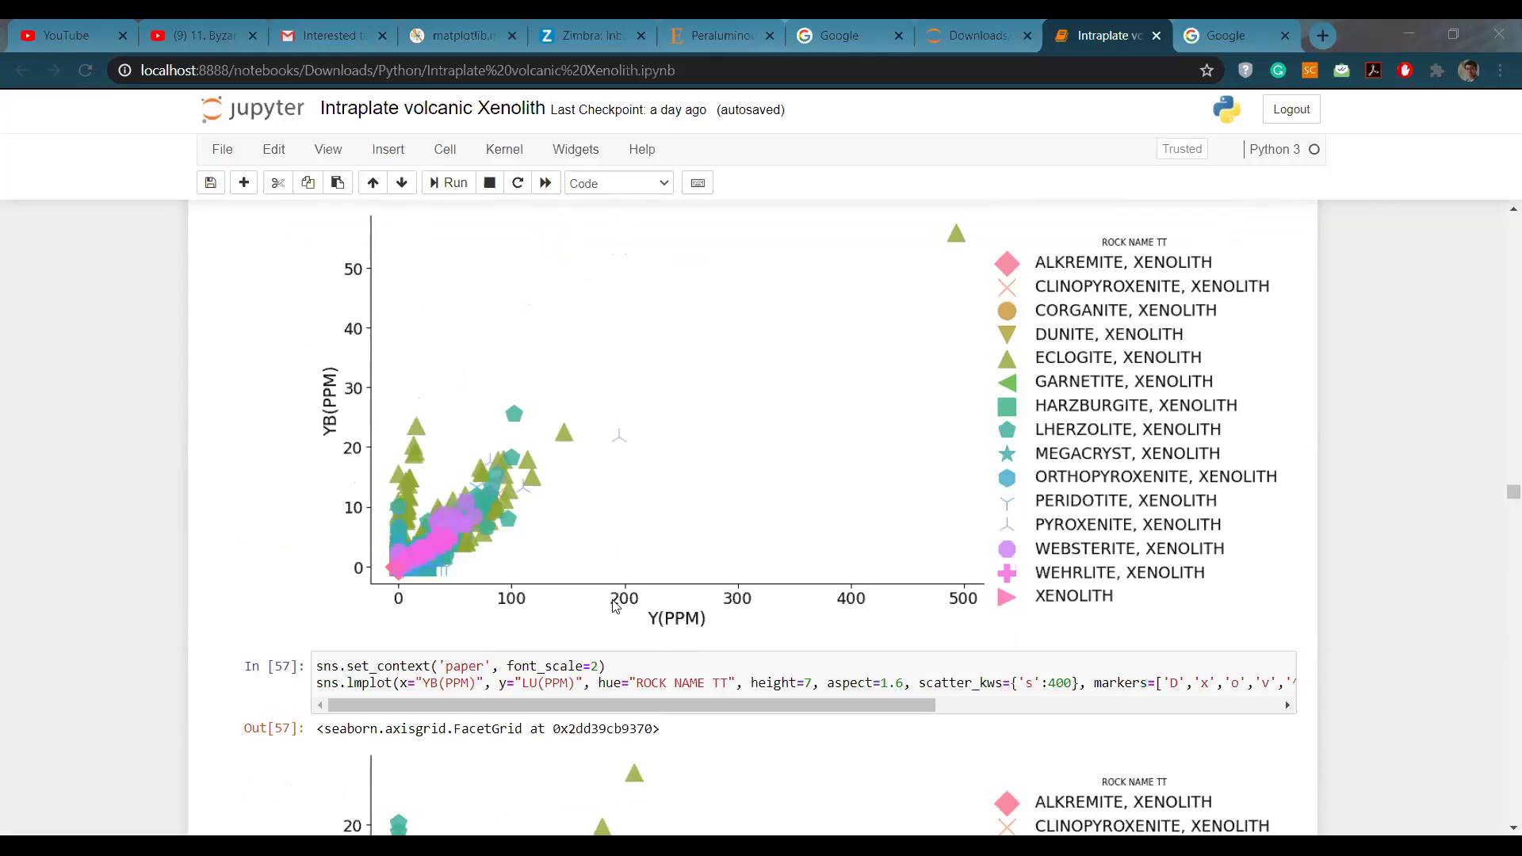
scroll(665, 519, down, 6)
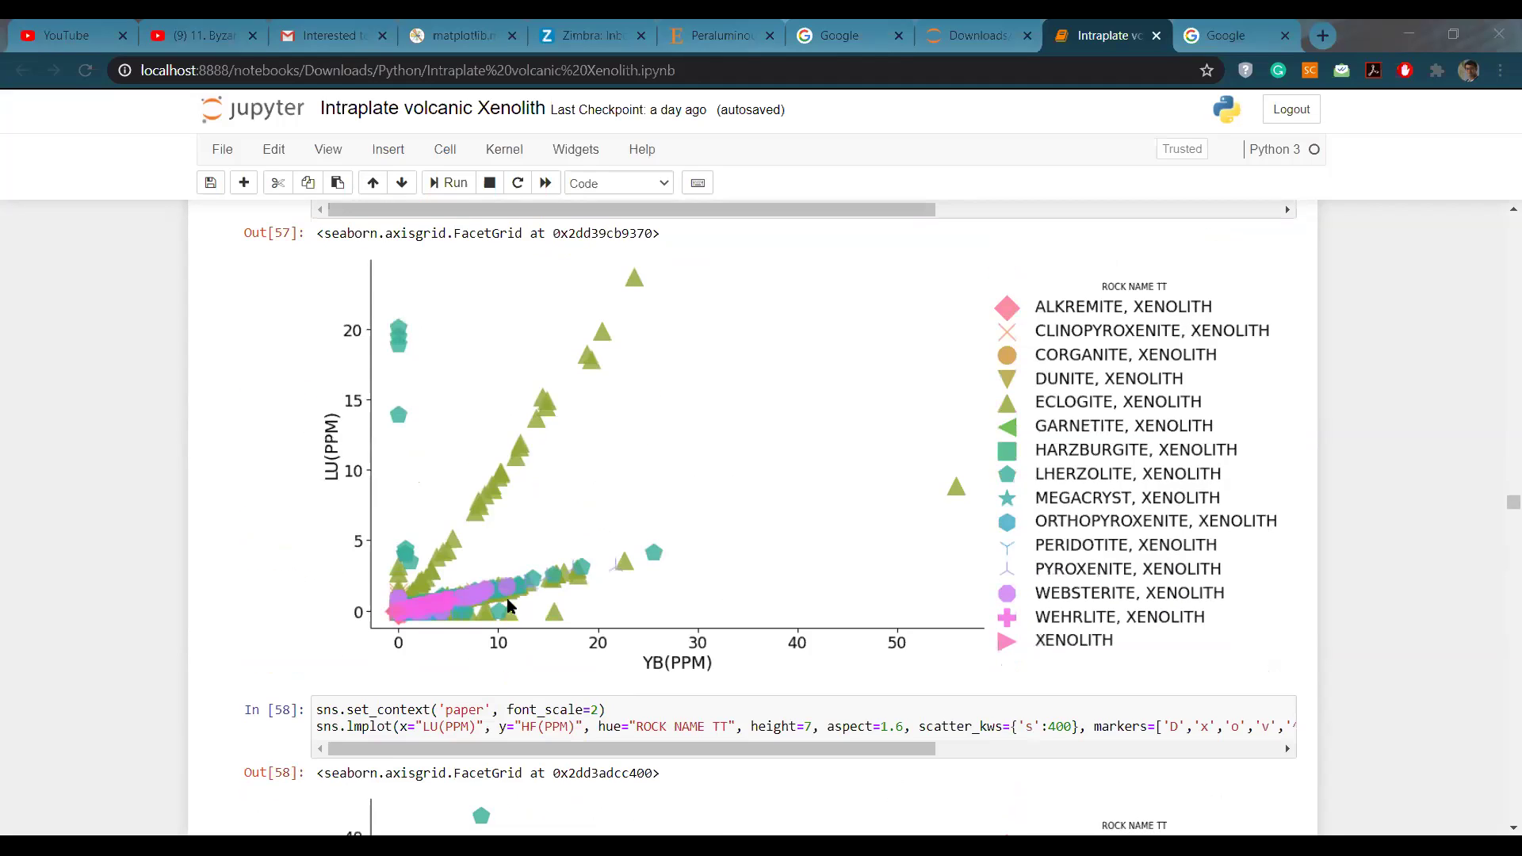
scroll(495, 605, up, 1)
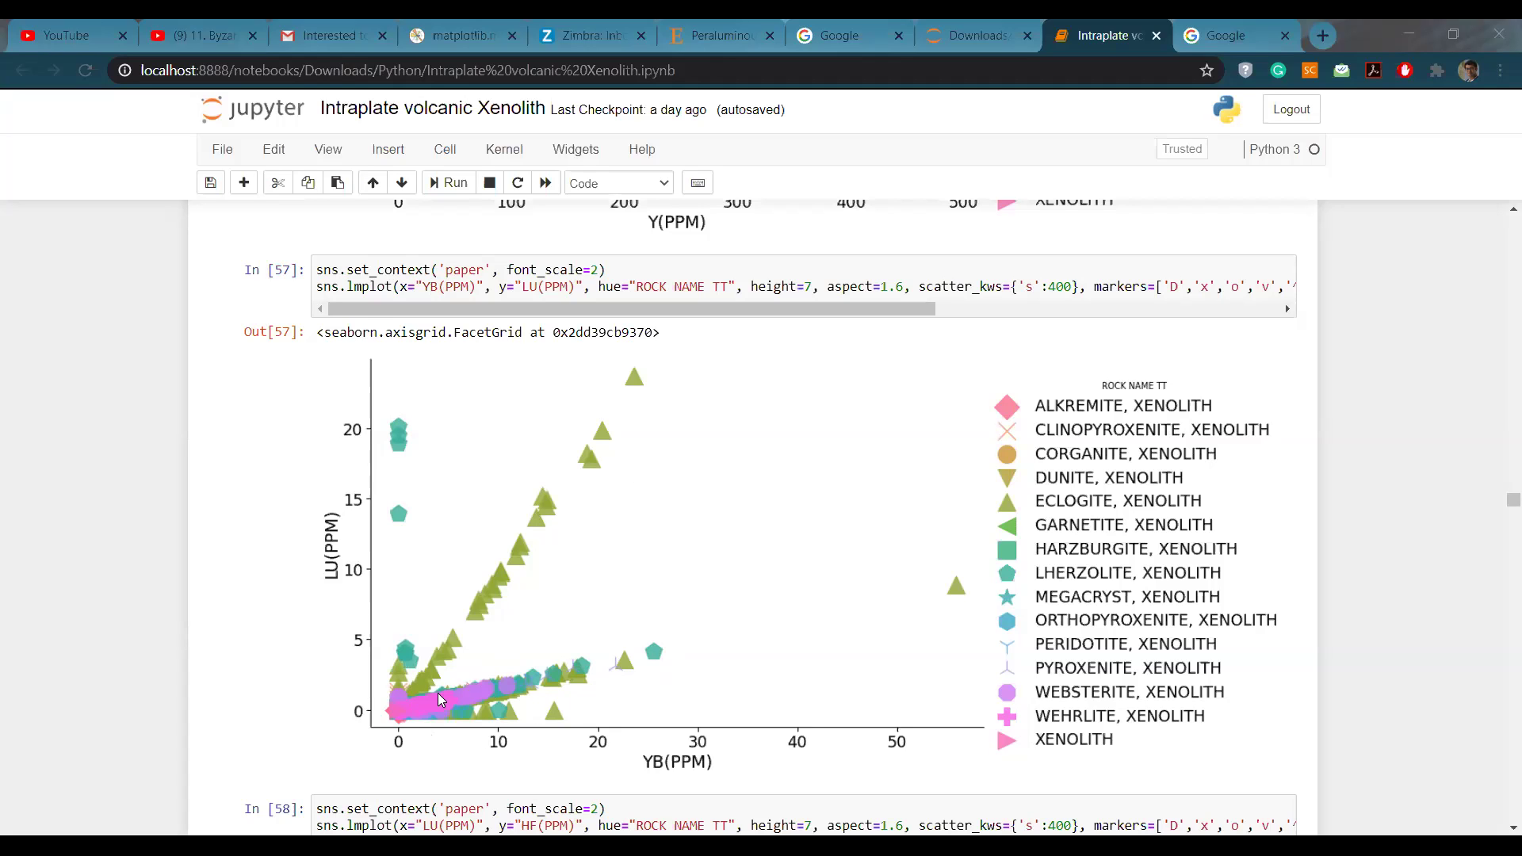
scroll(607, 477, down, 4)
scroll(629, 498, up, 4)
scroll(629, 498, down, 7)
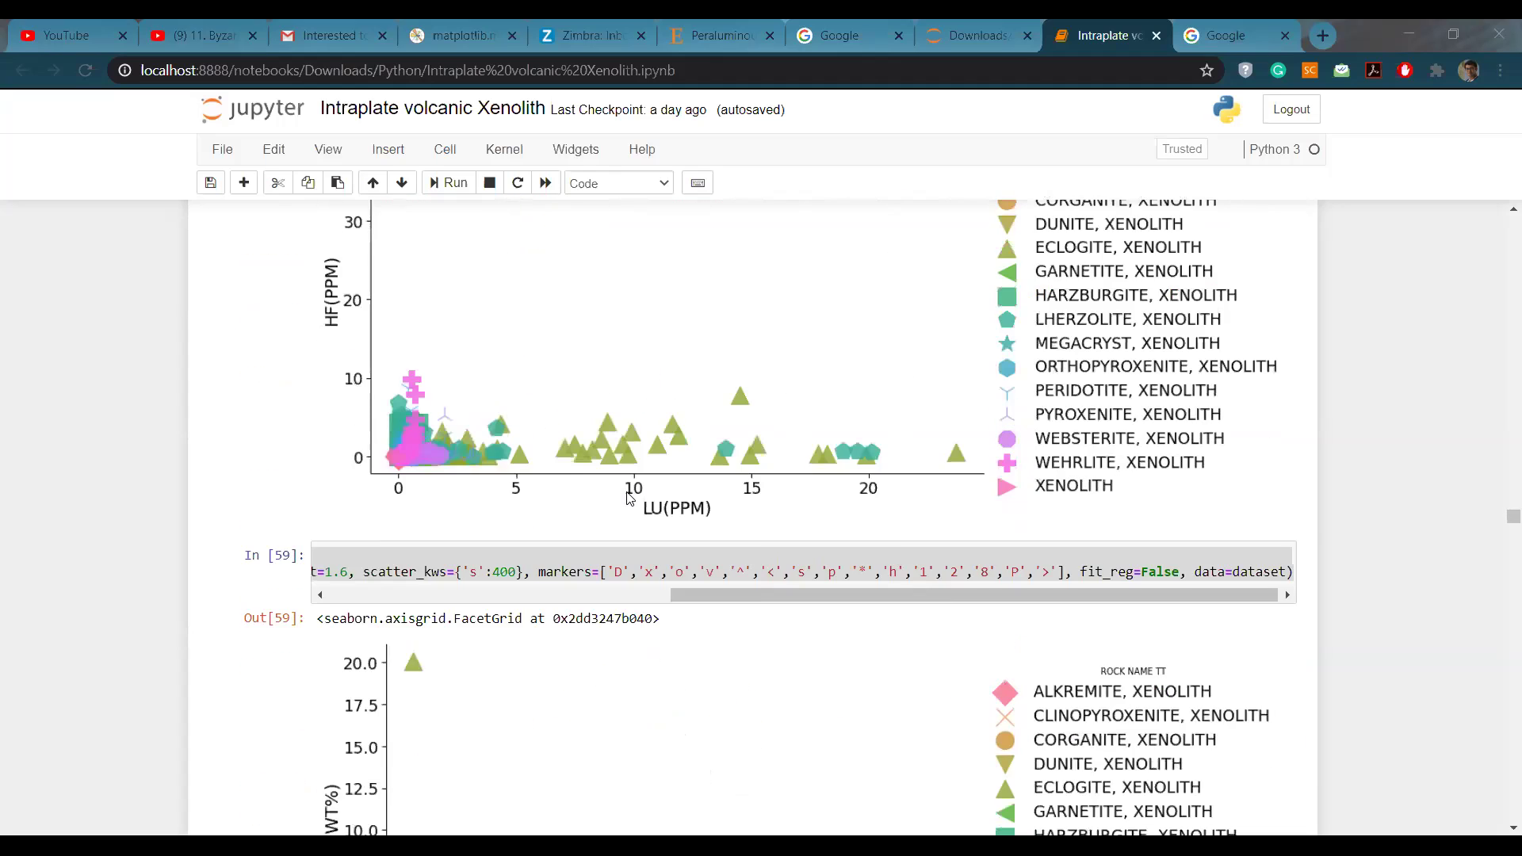
scroll(628, 498, down, 4)
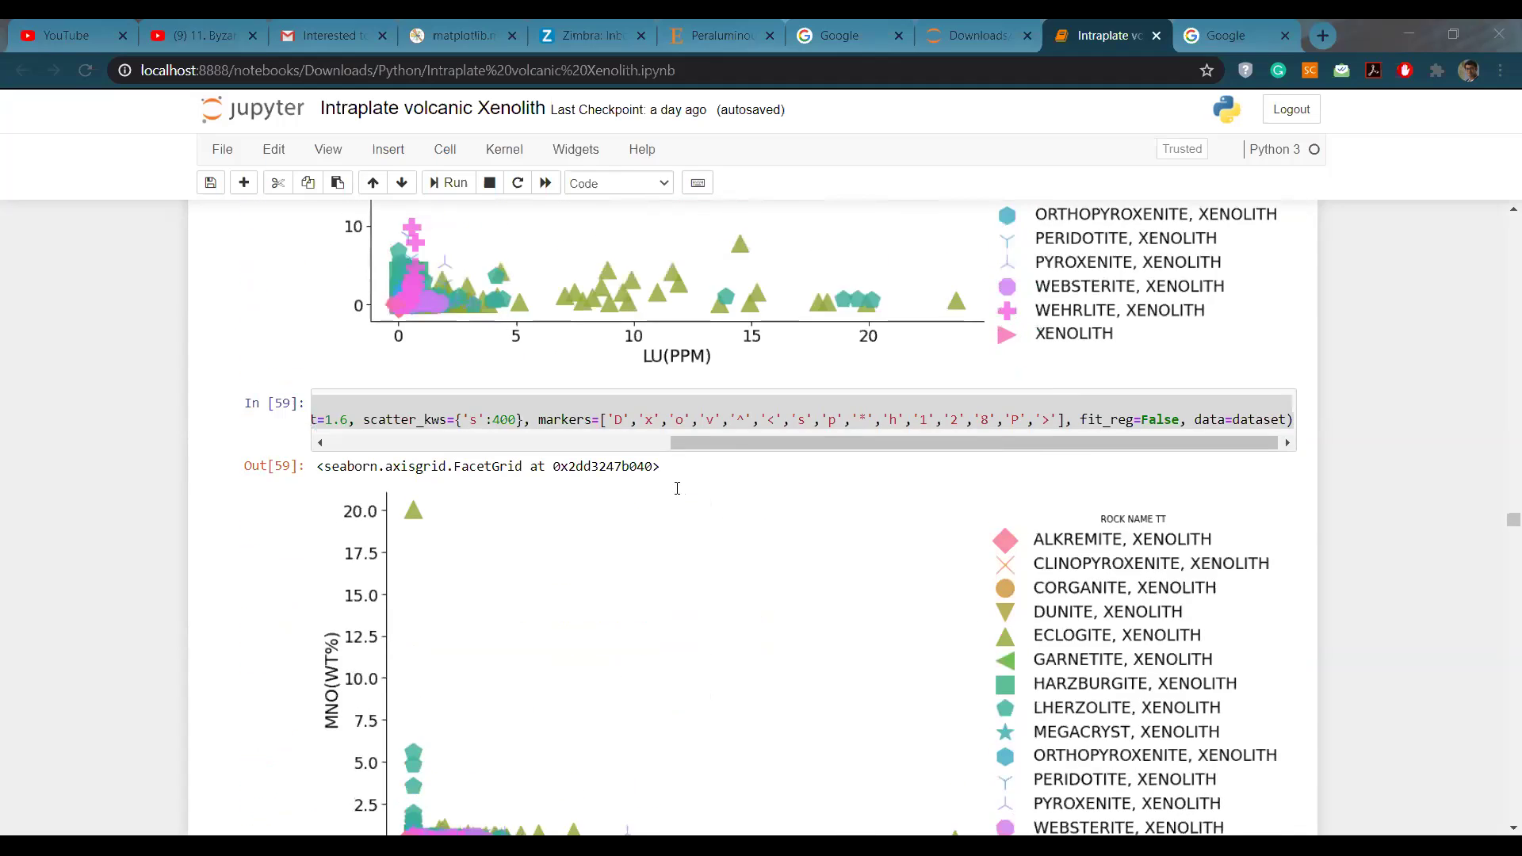
scroll(606, 554, up, 3)
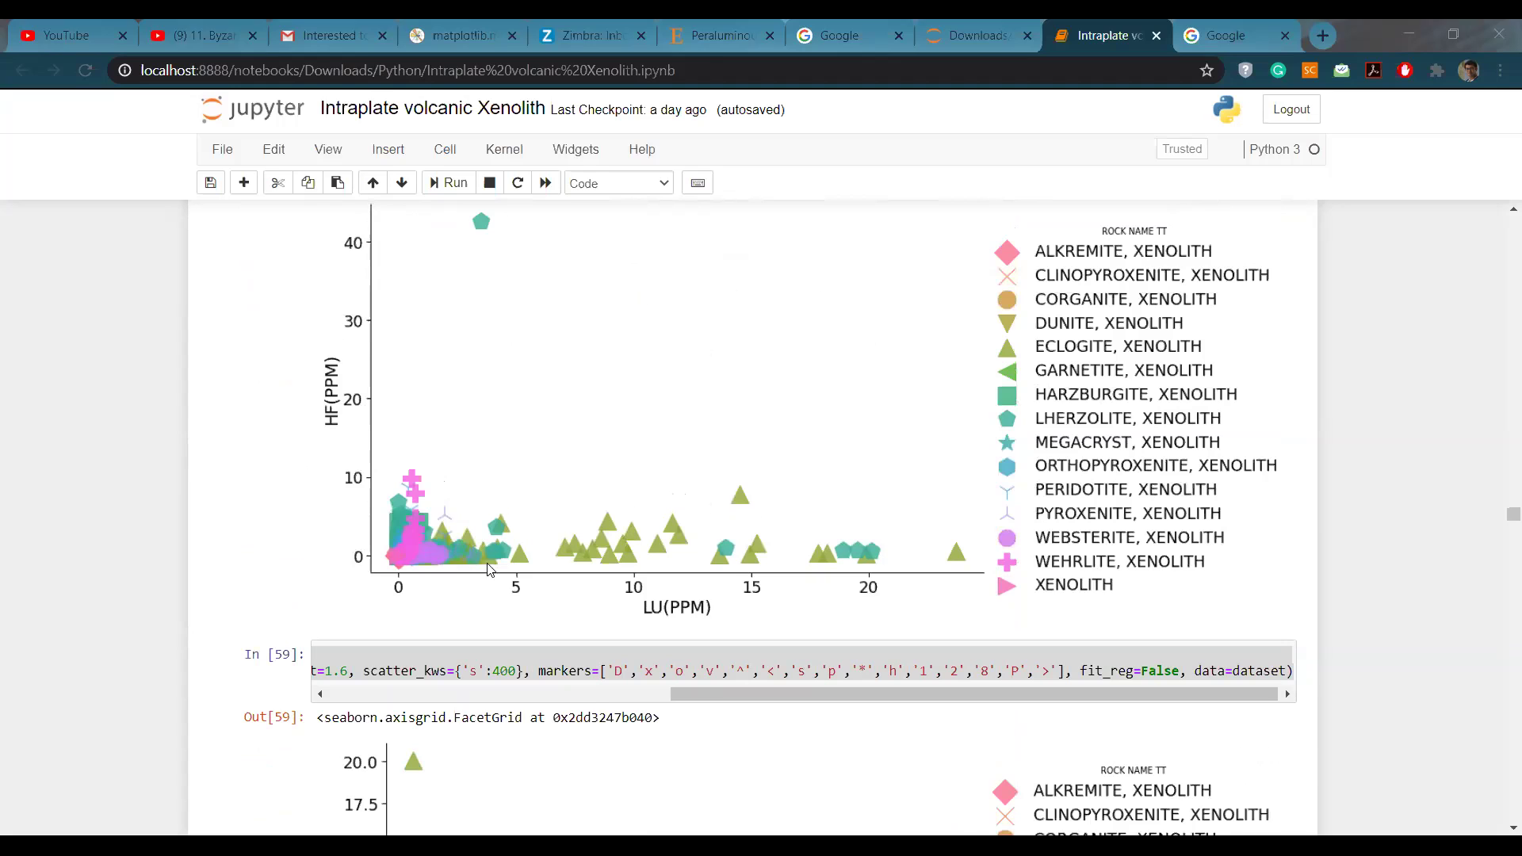
scroll(561, 518, down, 3)
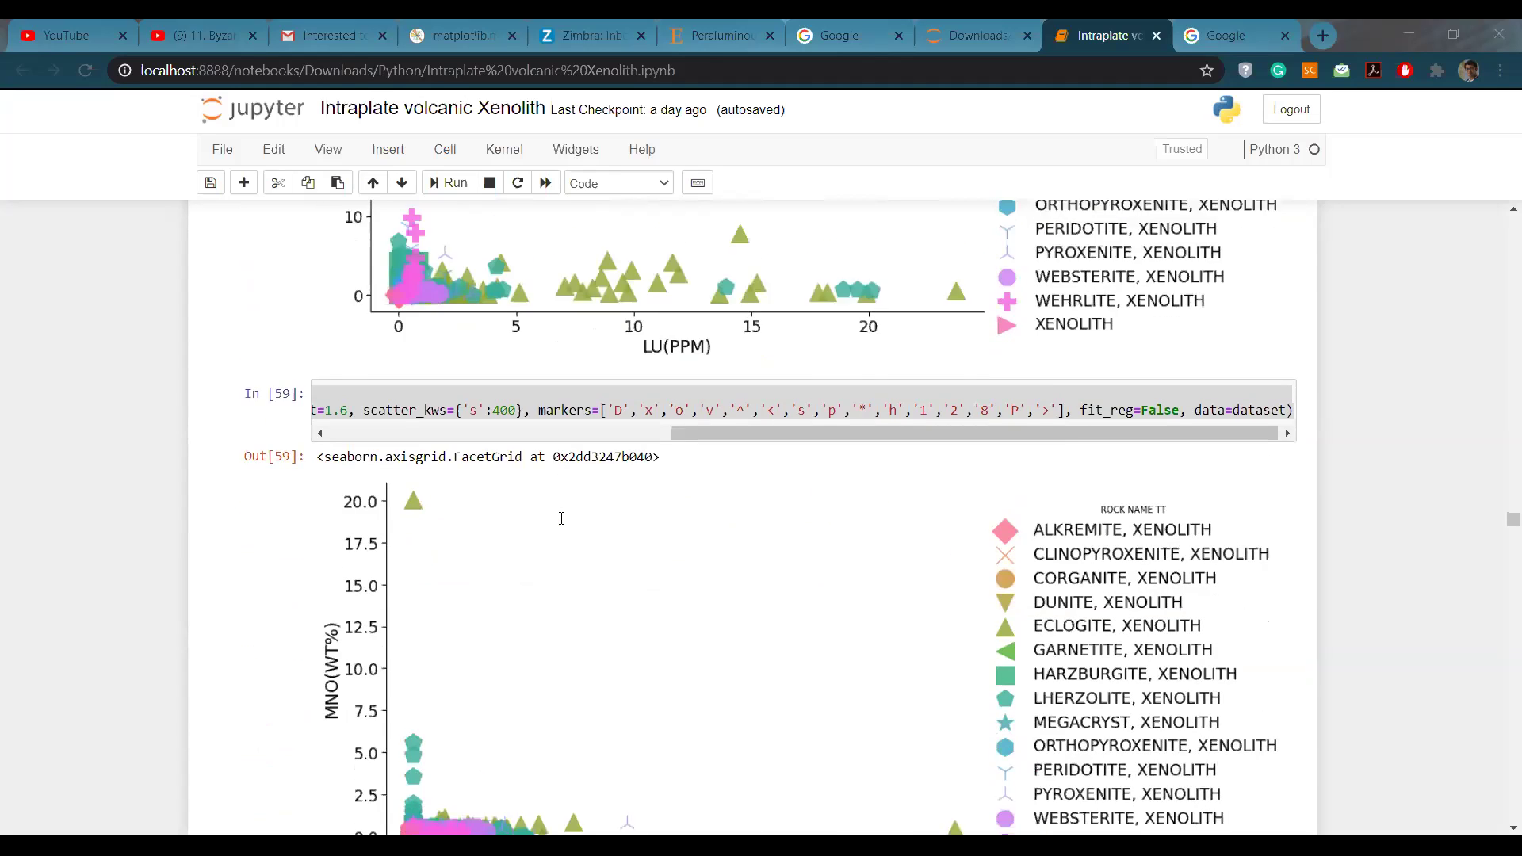
scroll(562, 518, down, 3)
scroll(612, 516, down, 4)
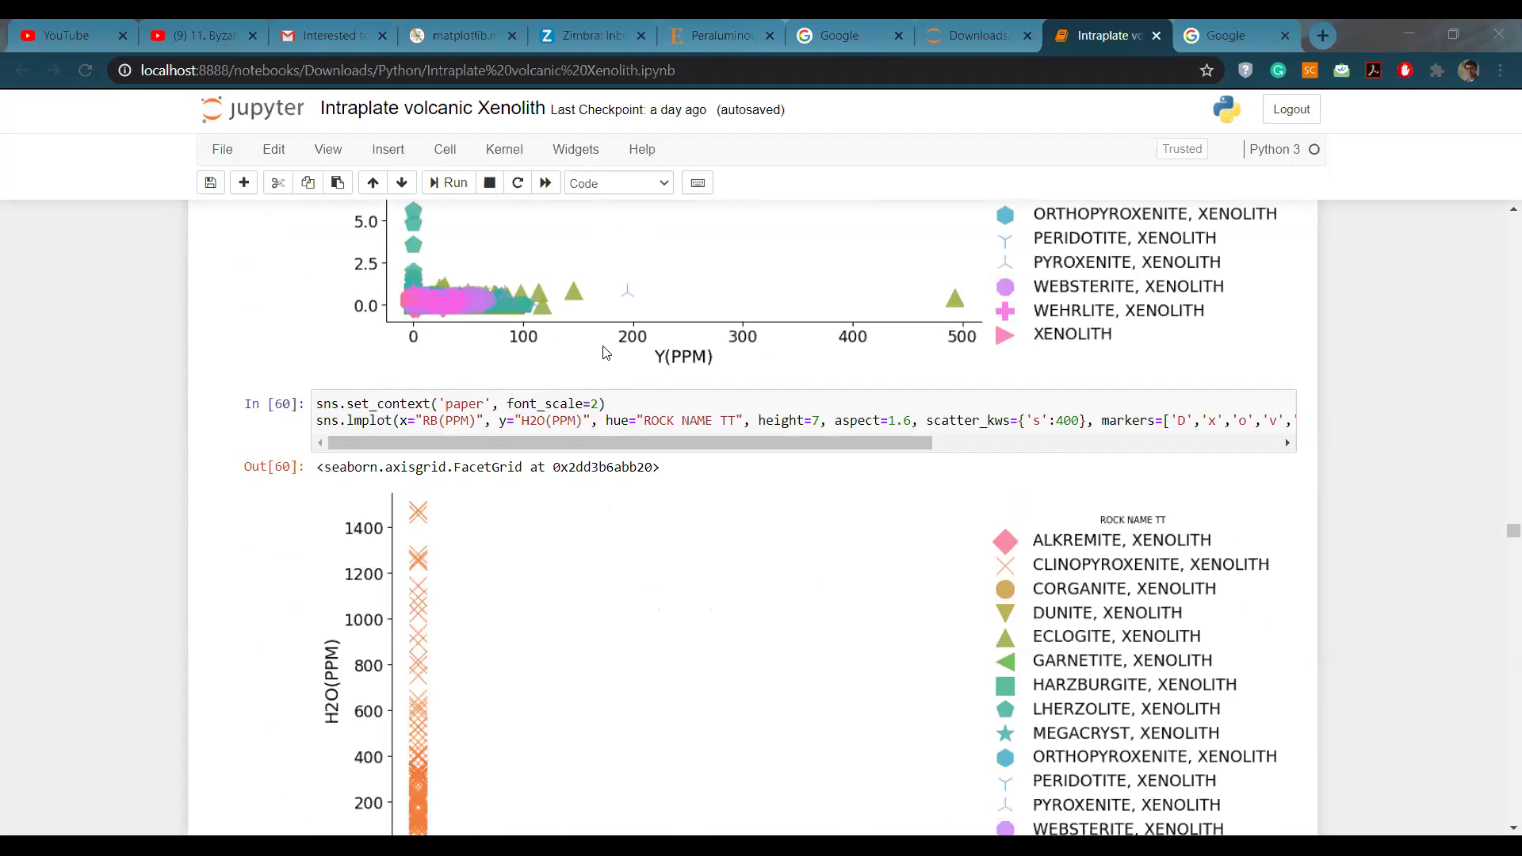
scroll(606, 352, down, 15)
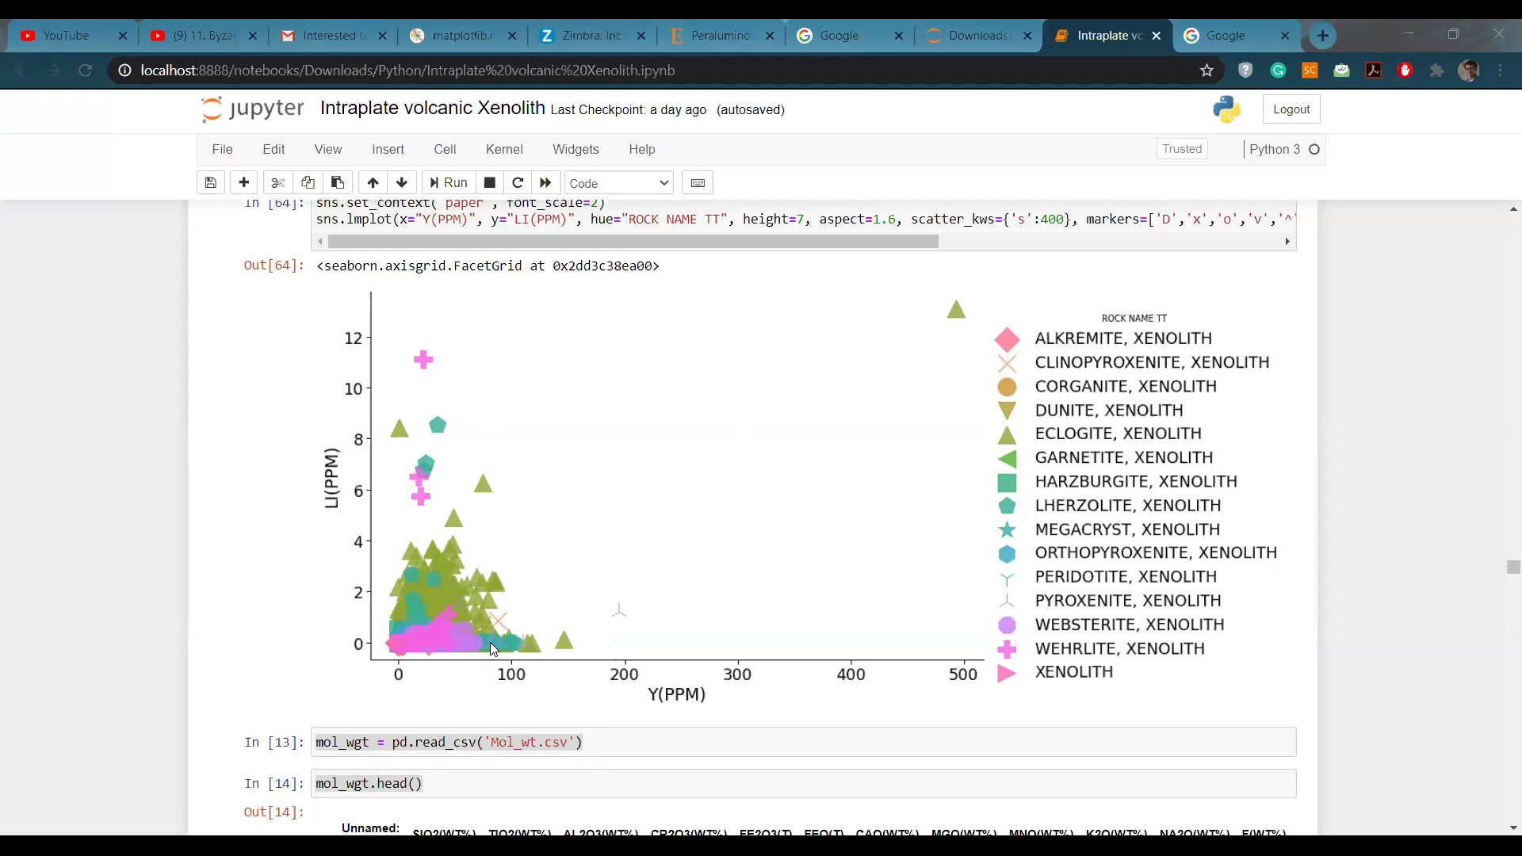
Scroll past the mol_wgt, O_tot, normal and apfu tables toward the In[41] apfu cation pairplot.
scroll(476, 540, down, 5)
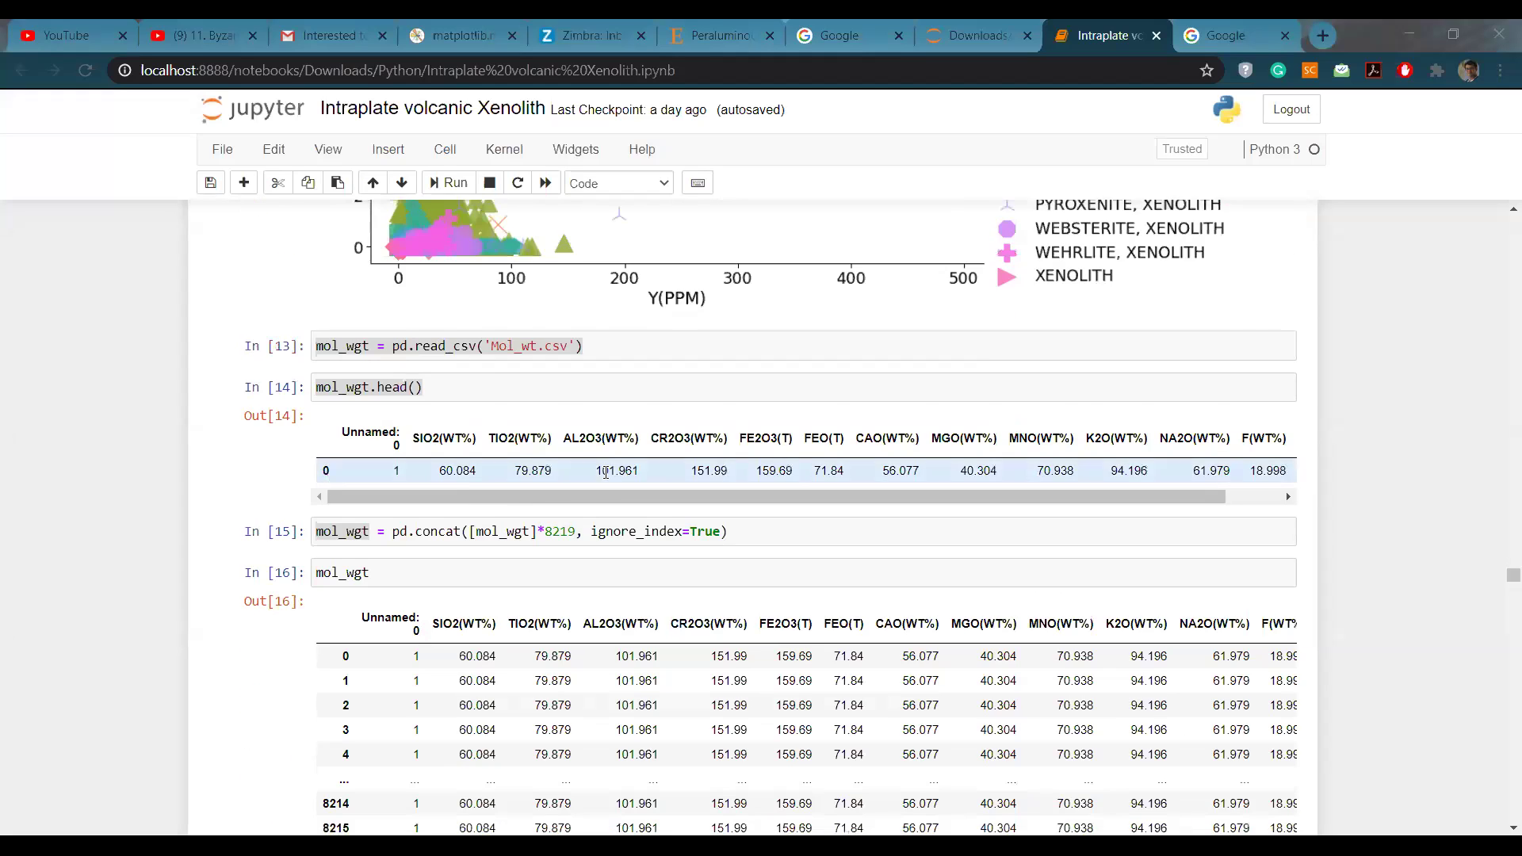
scroll(555, 483, down, 5)
scroll(606, 474, down, 12)
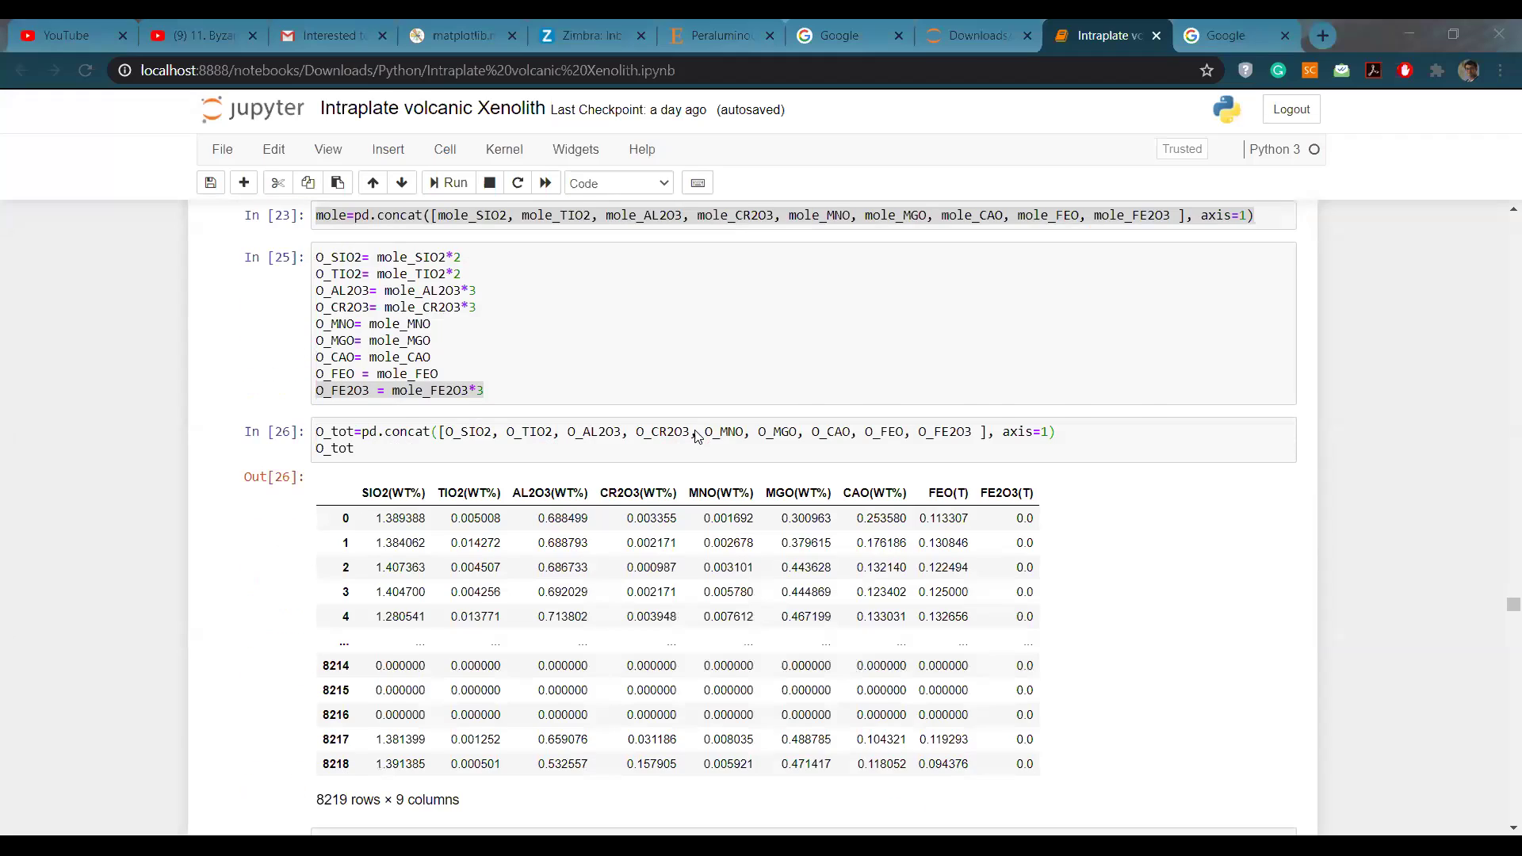
scroll(696, 436, down, 7)
scroll(694, 420, up, 15)
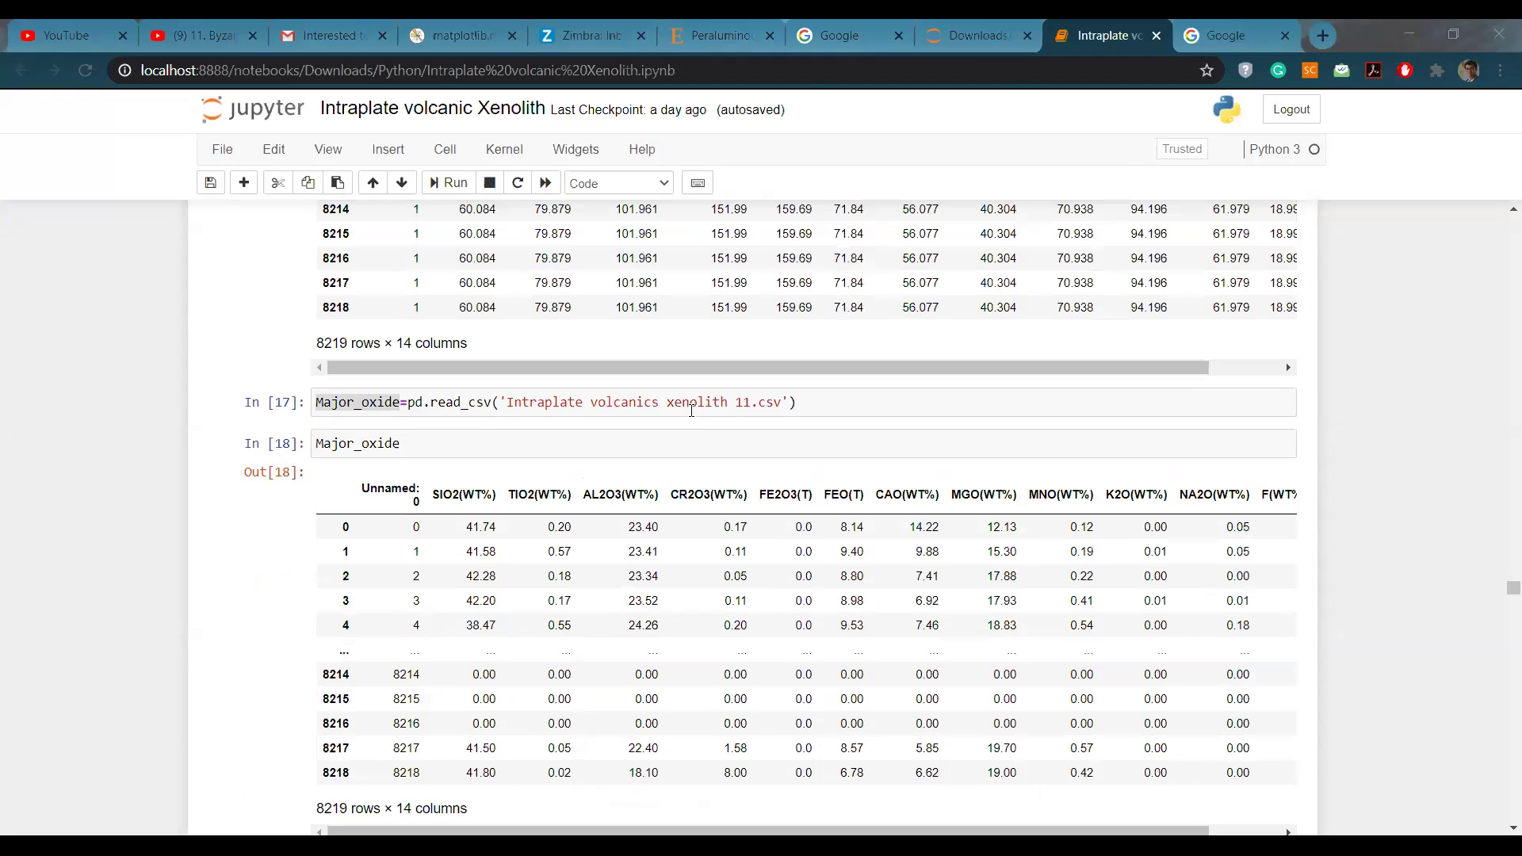
scroll(691, 410, down, 20)
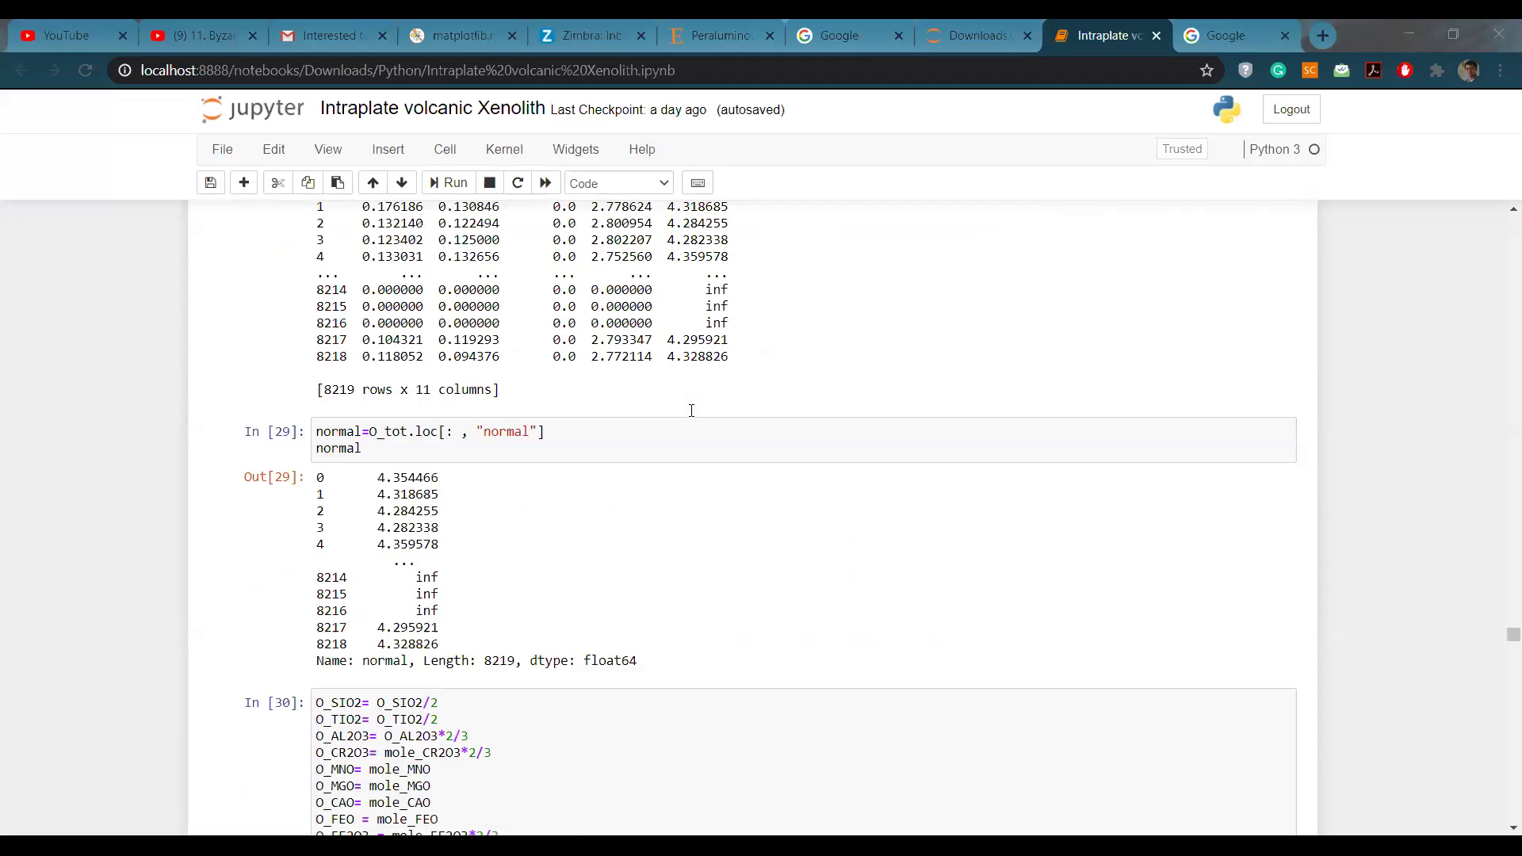
scroll(692, 410, down, 4)
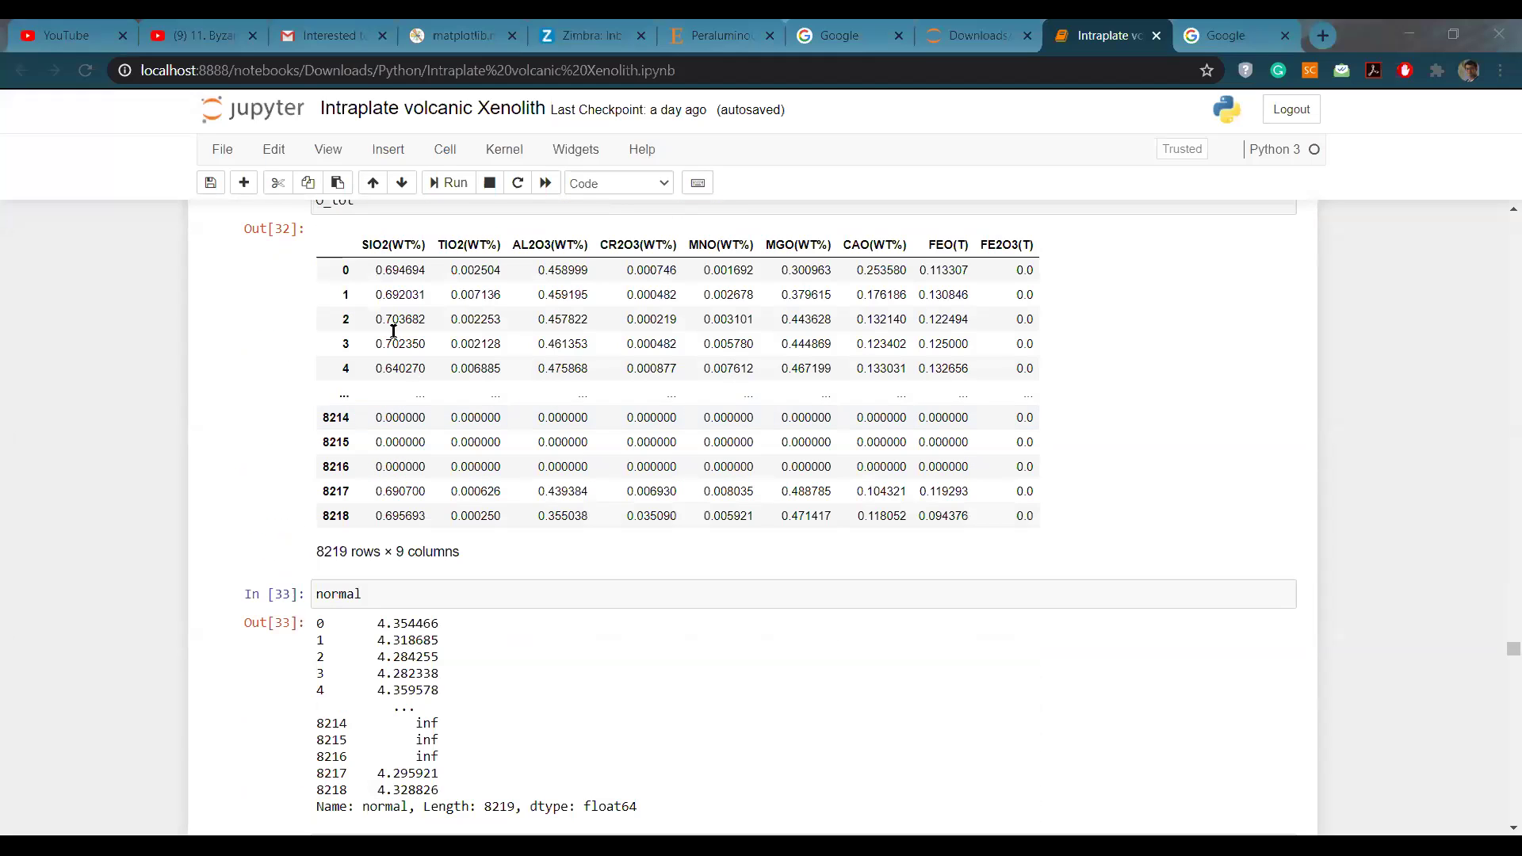
scroll(394, 331, down, 8)
scroll(832, 402, down, 20)
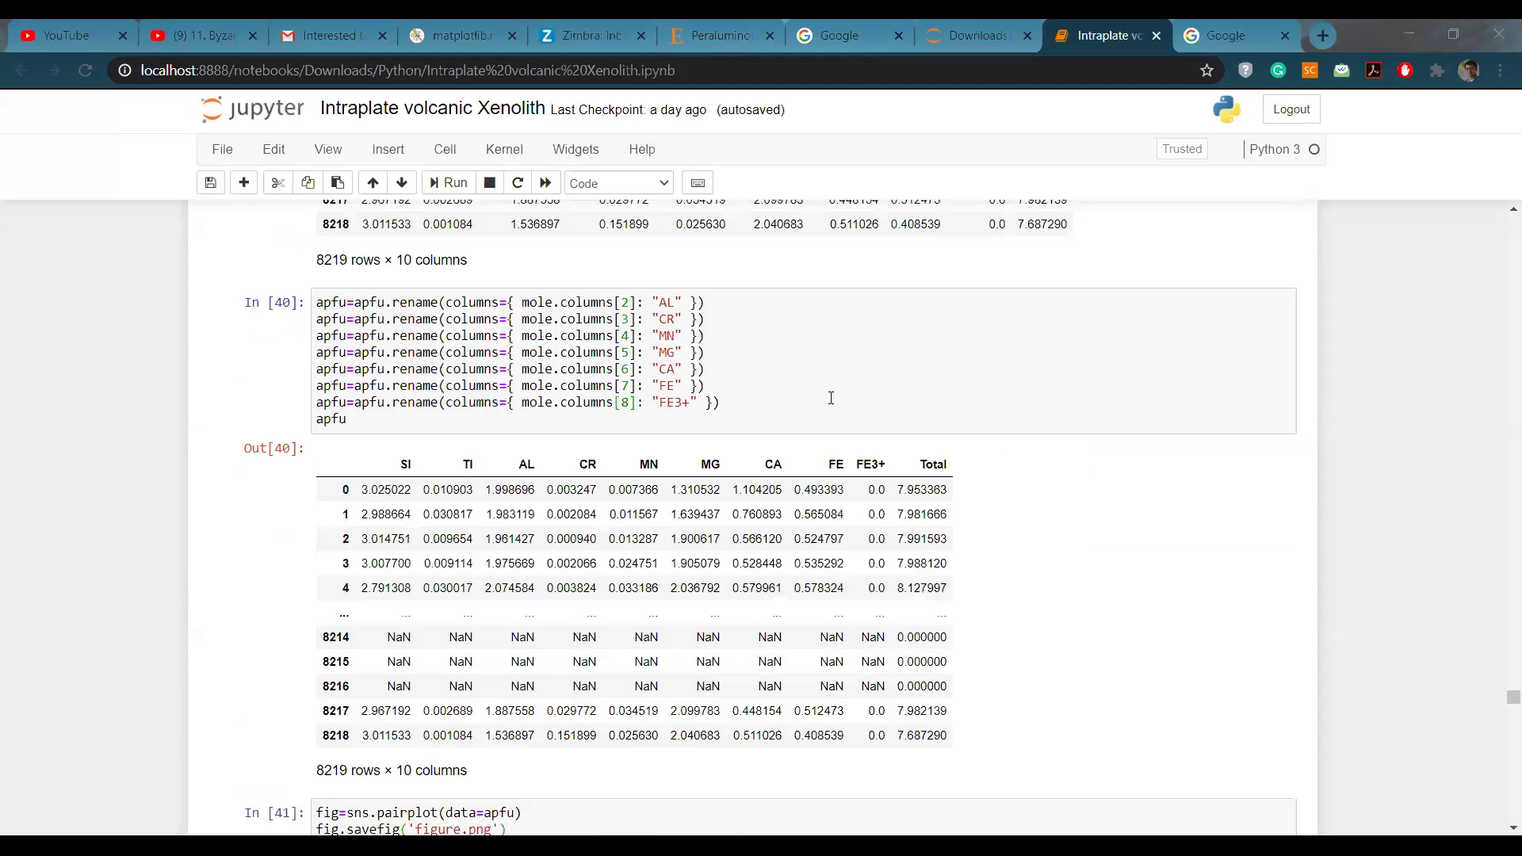
scroll(831, 398, down, 10)
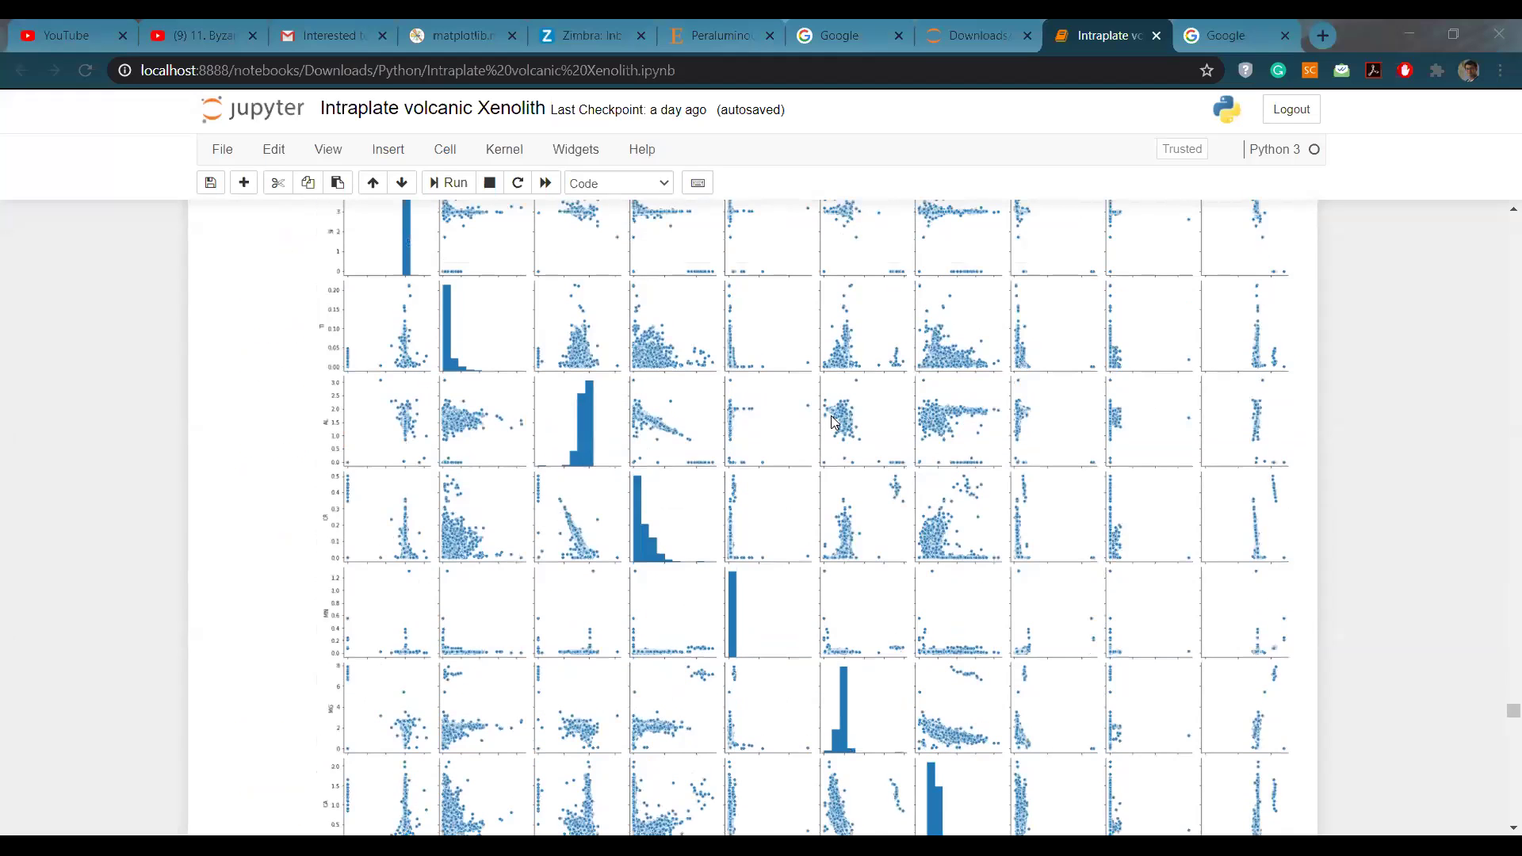
scroll(834, 423, down, 12)
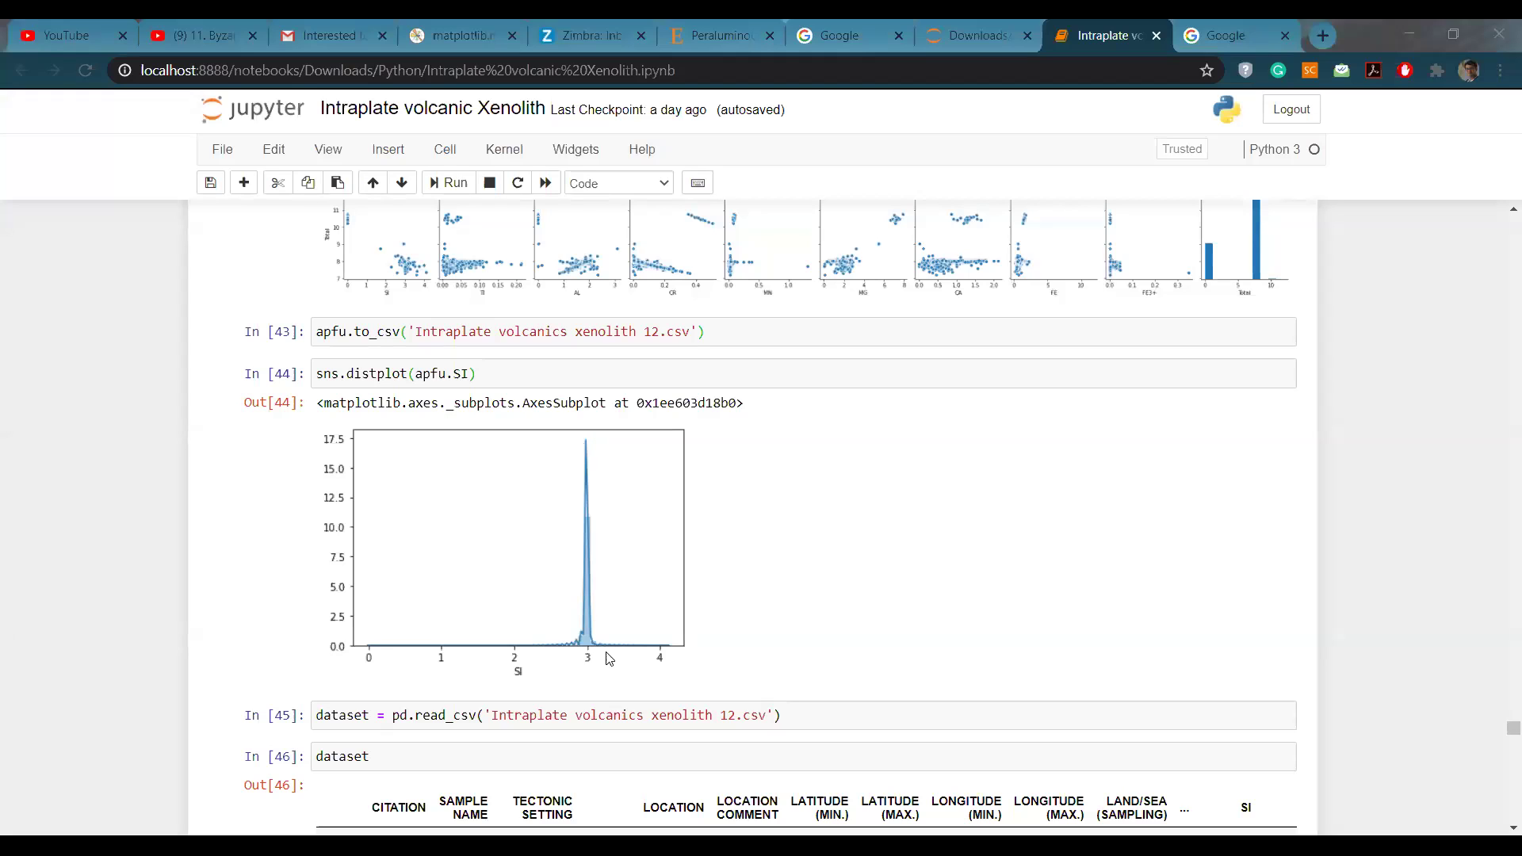
scroll(695, 509, down, 3)
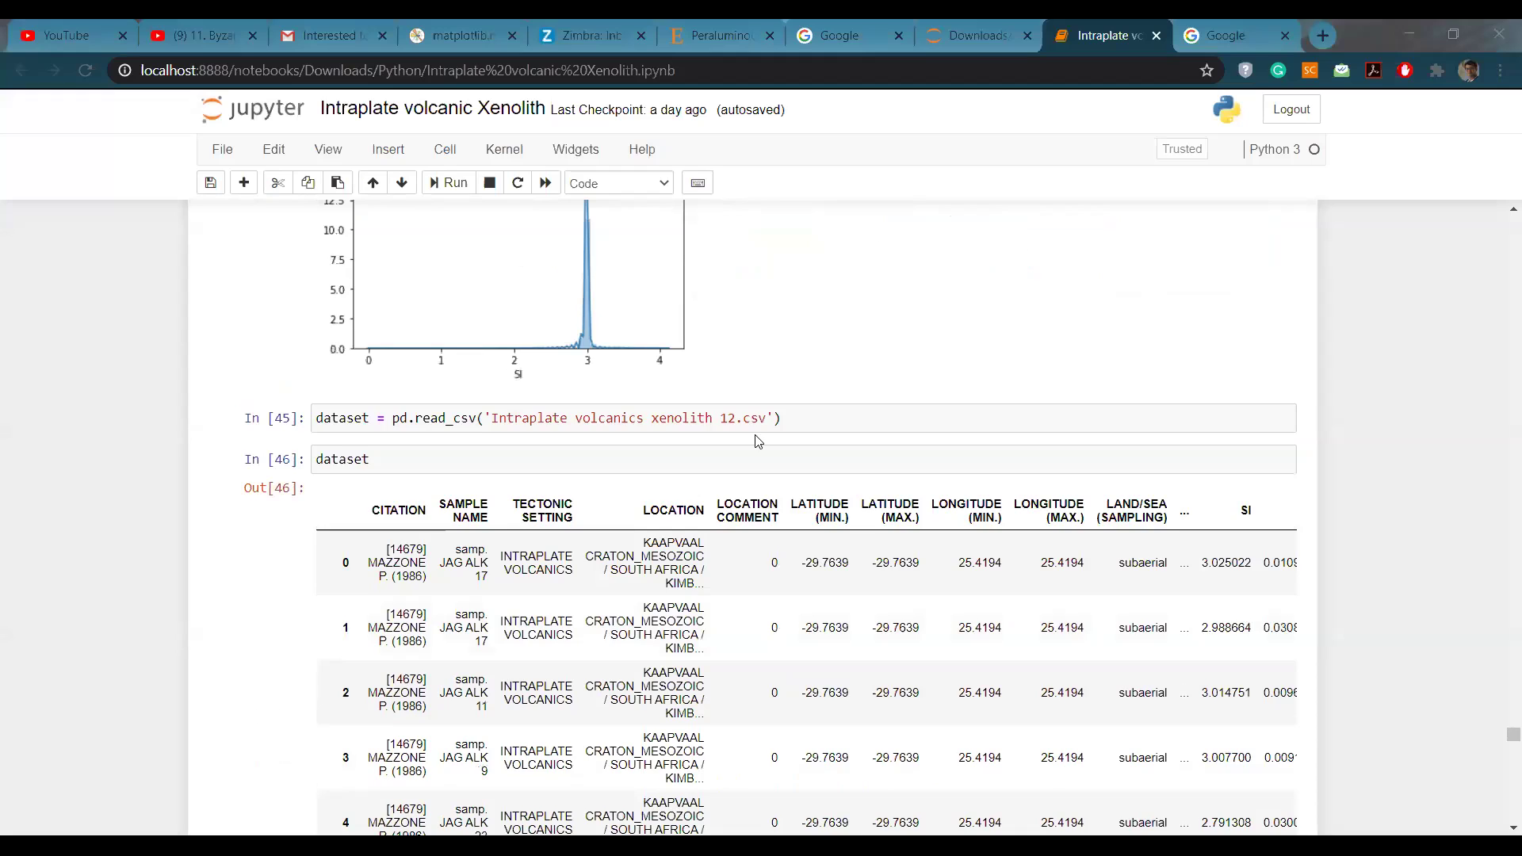
scroll(757, 442, down, 2)
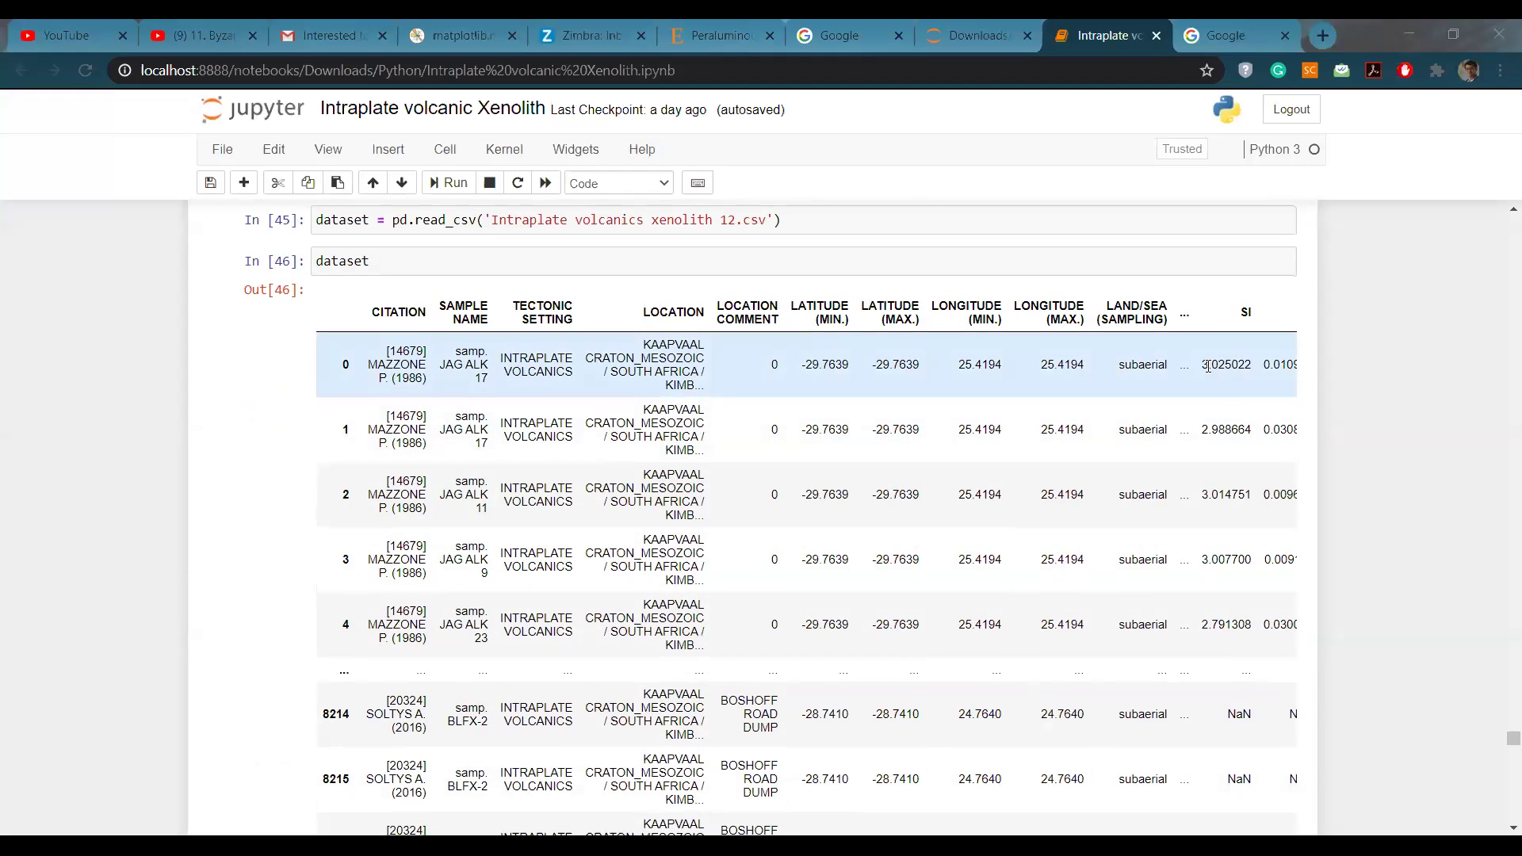
double_click(1222, 492)
drag(1201, 560, 1268, 560)
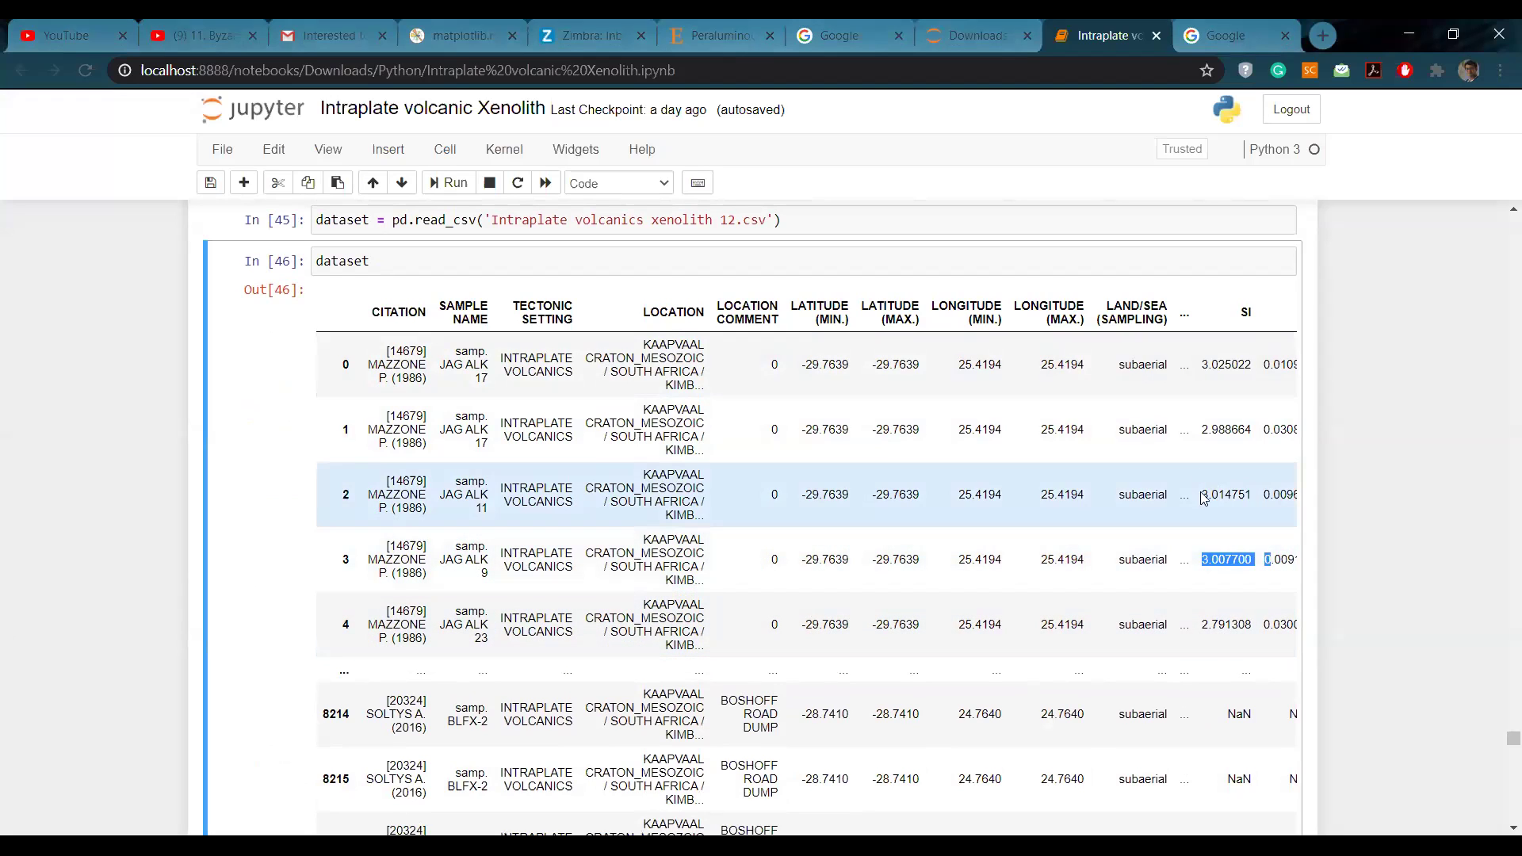
scroll(673, 485, up, 6)
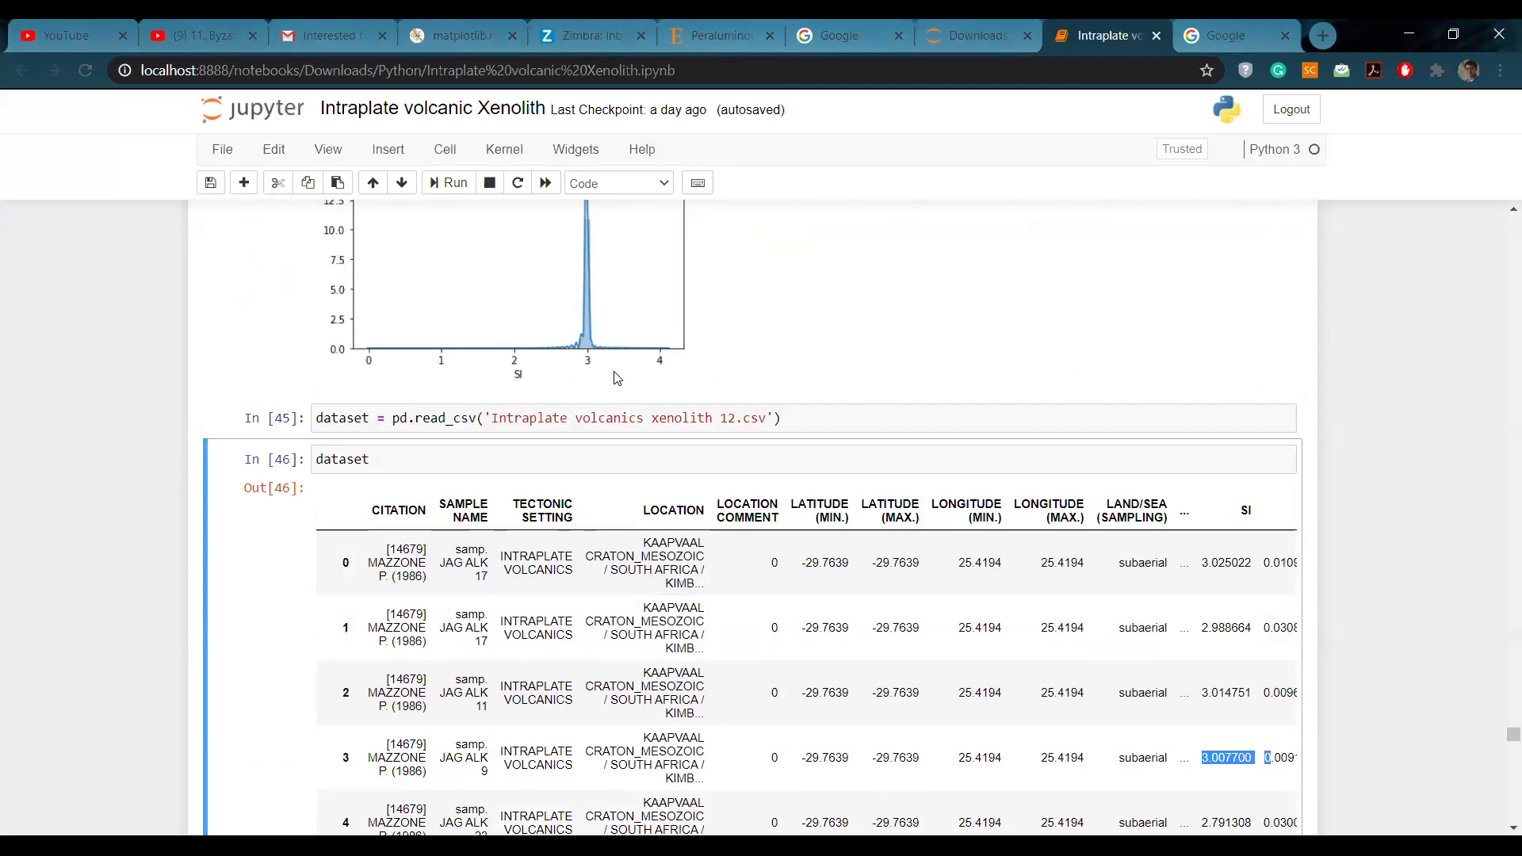
scroll(544, 493, down, 5)
scroll(547, 492, down, 10)
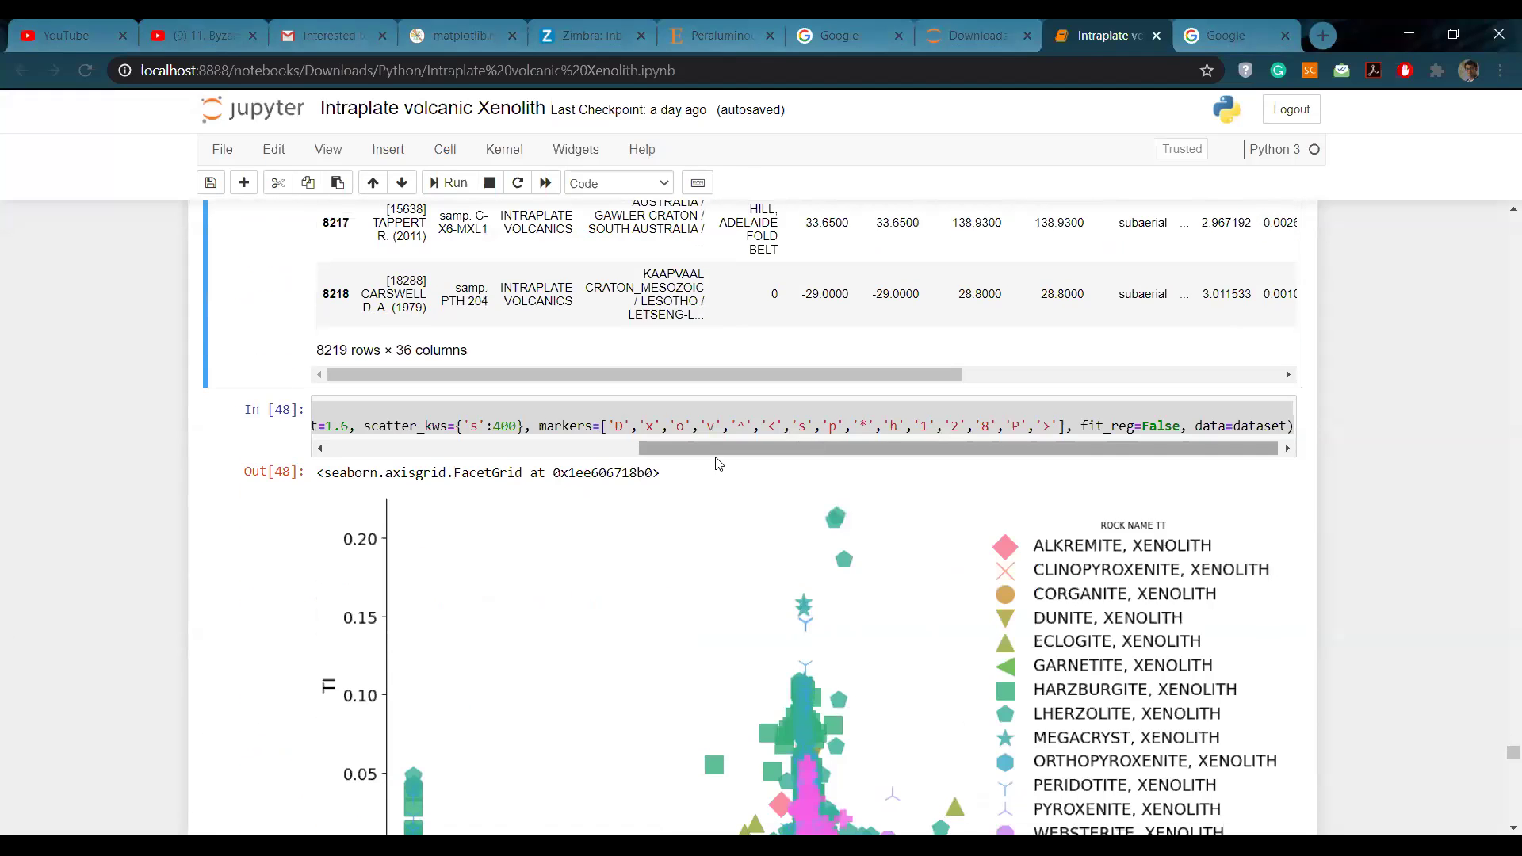
drag(815, 448, 492, 448)
scroll(755, 516, down, 4)
scroll(747, 516, up, 3)
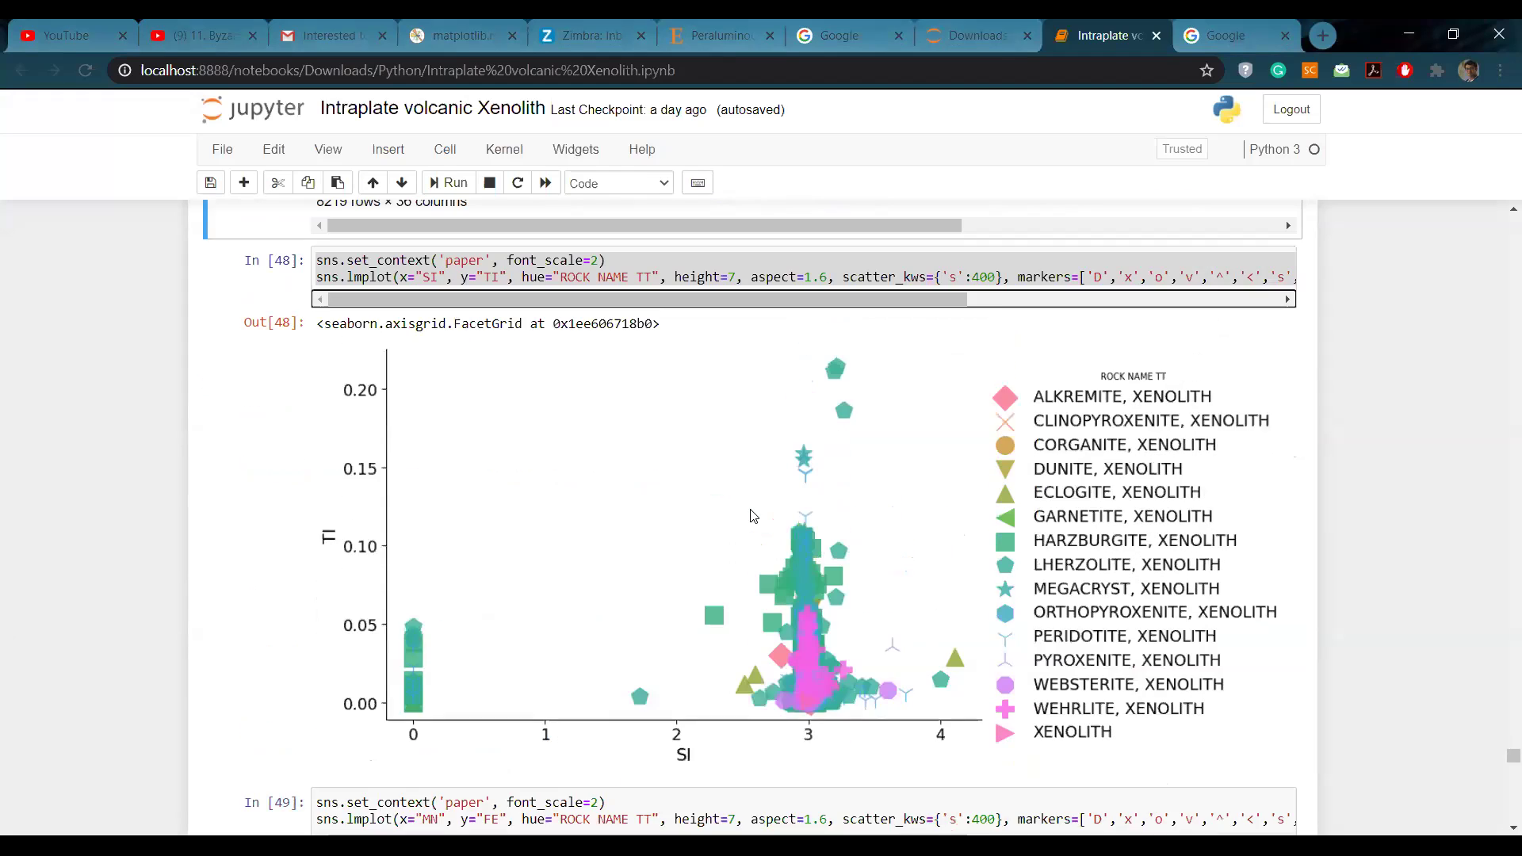
scroll(826, 695, down, 1)
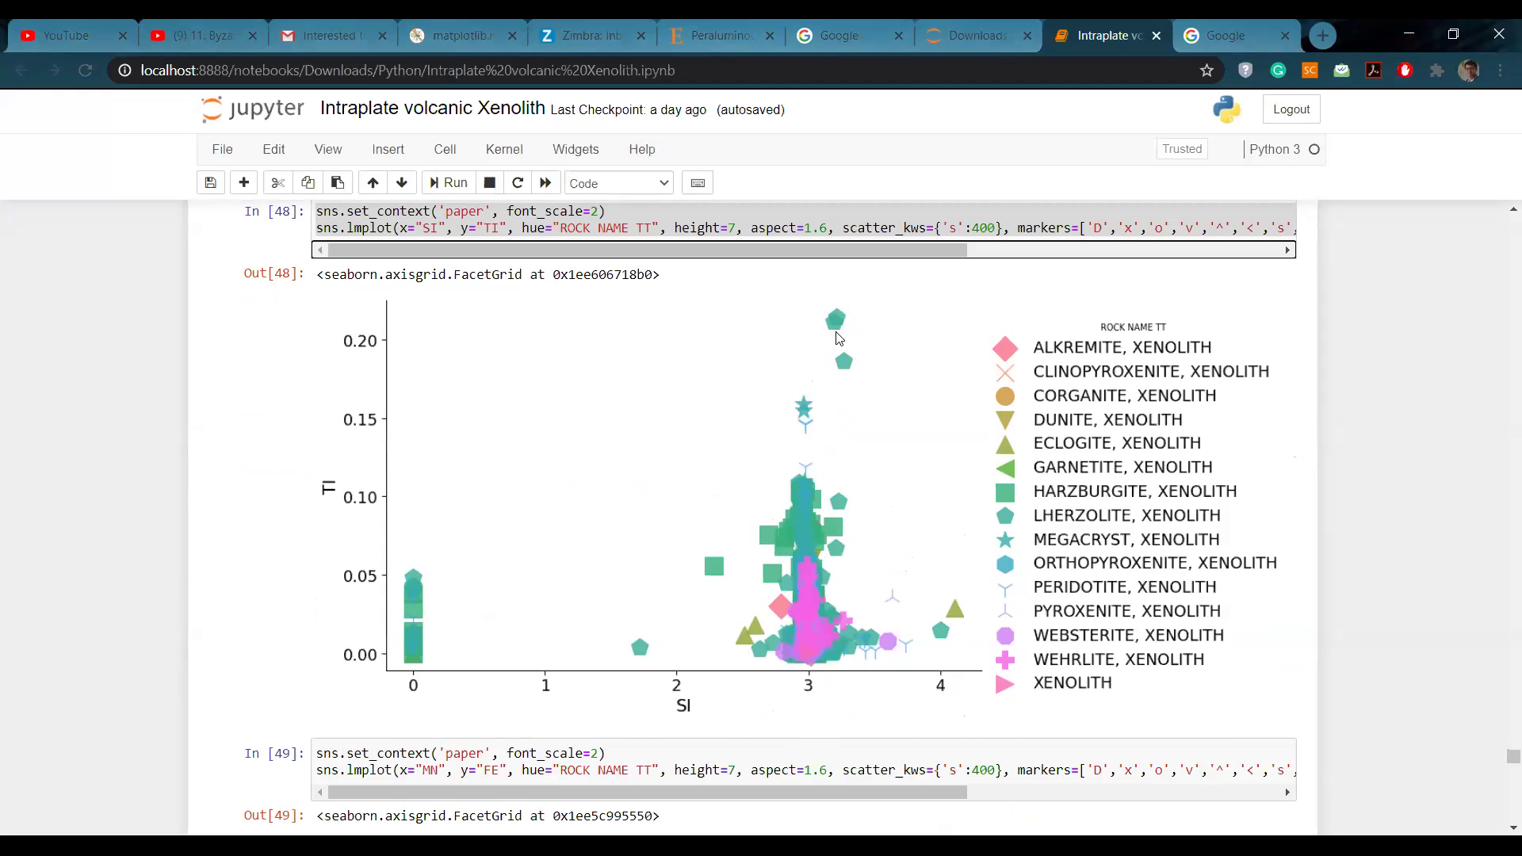
scroll(817, 555, down, 1)
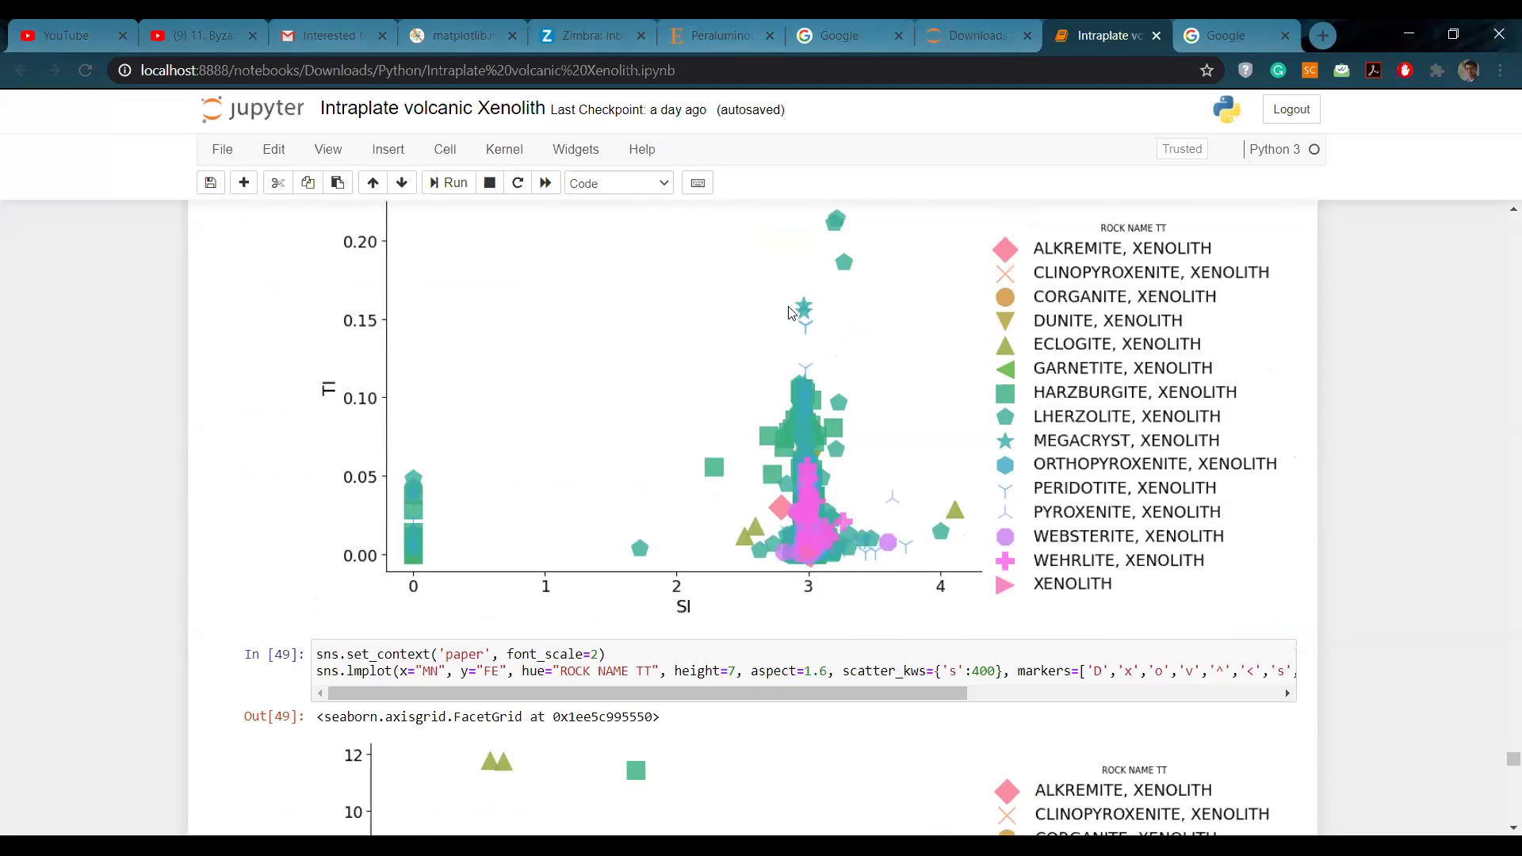
scroll(858, 563, down, 2)
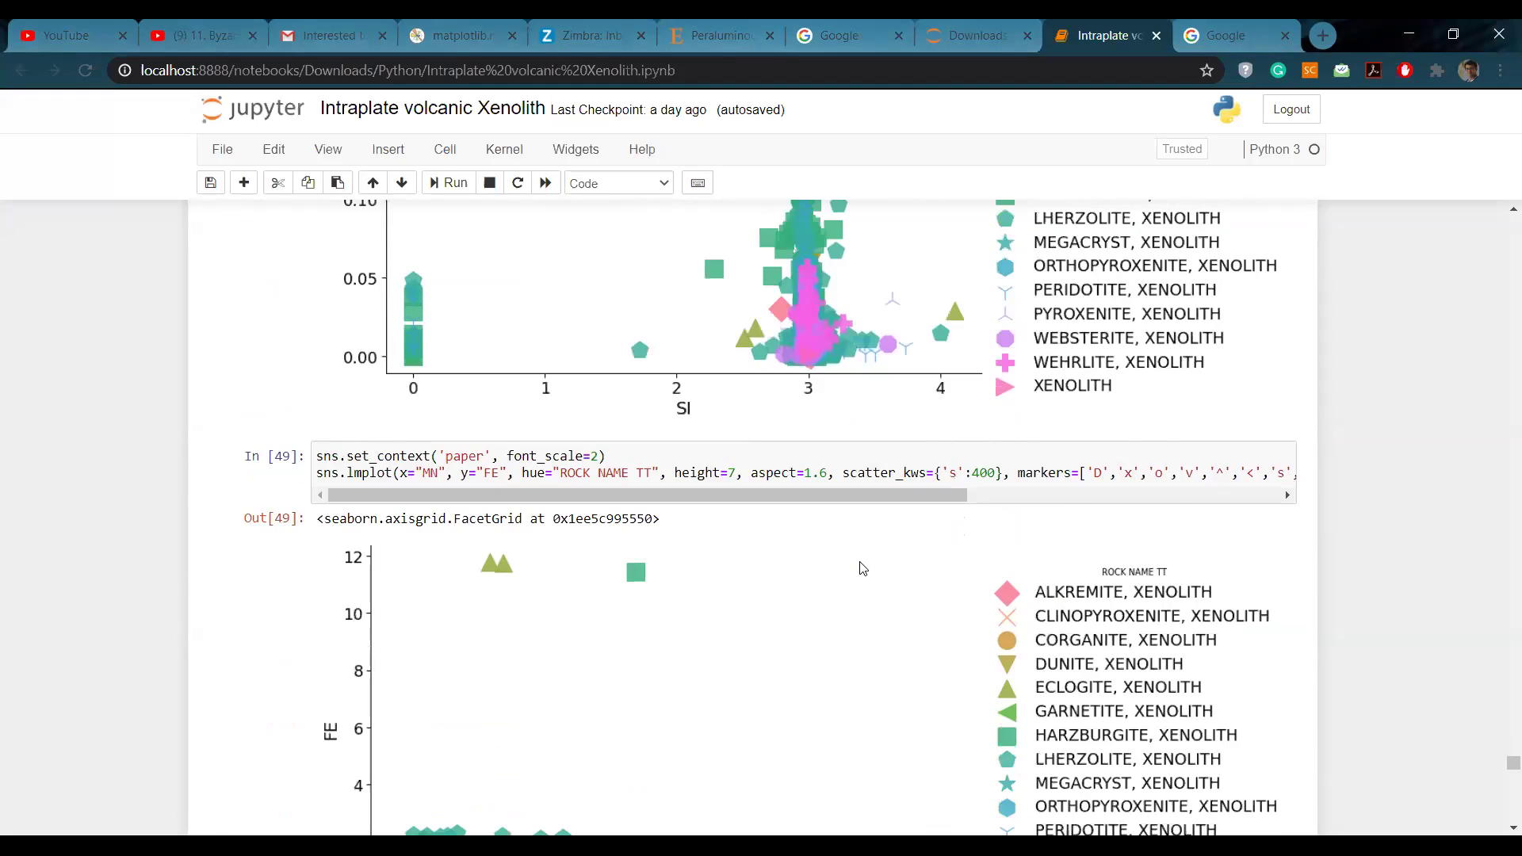
scroll(860, 564, down, 4)
scroll(462, 501, up, 1)
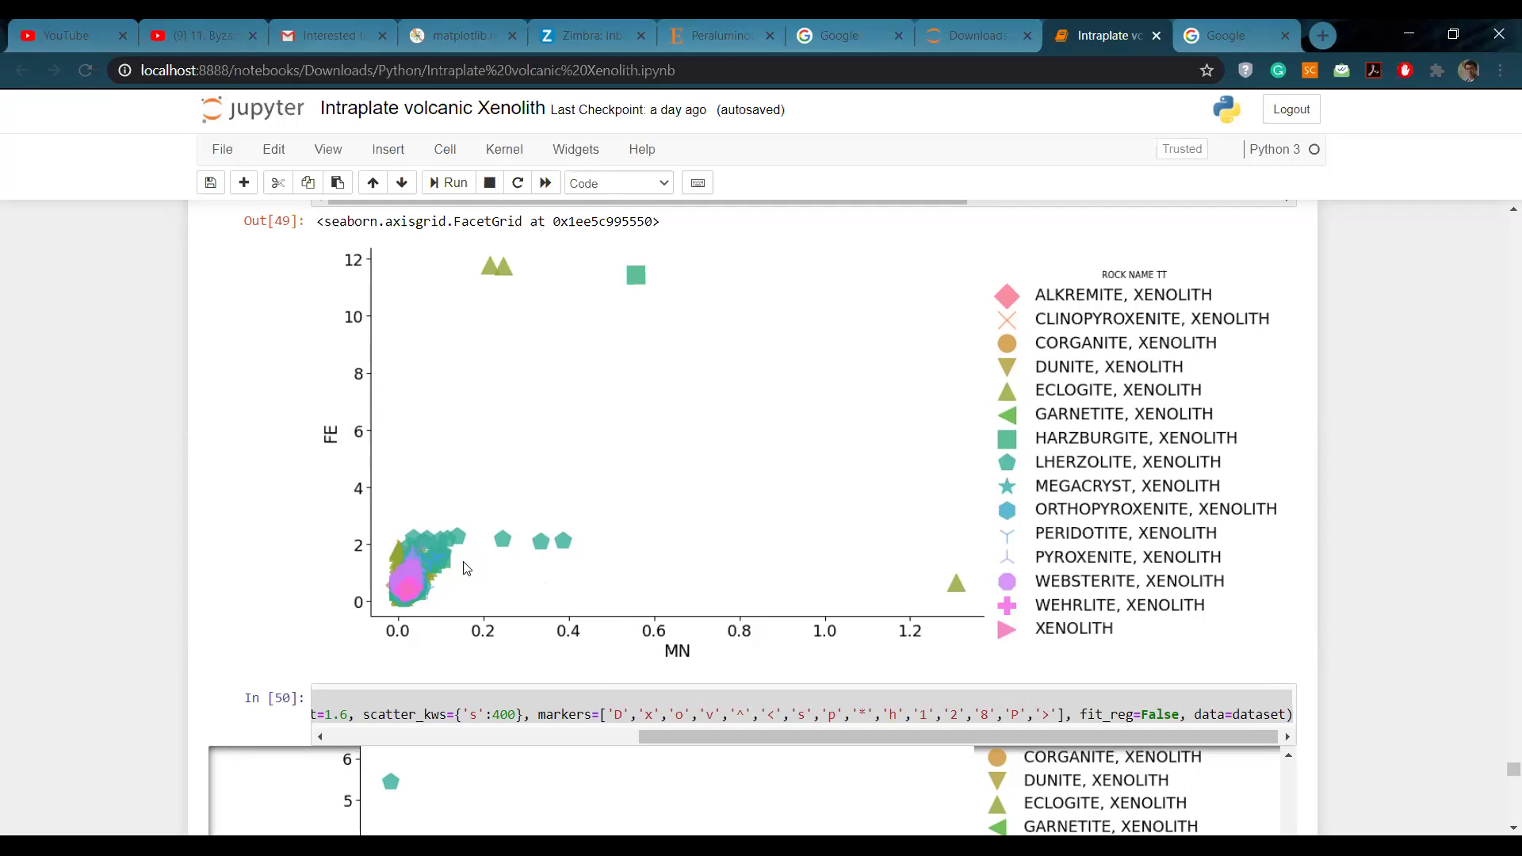
scroll(605, 571, down, 4)
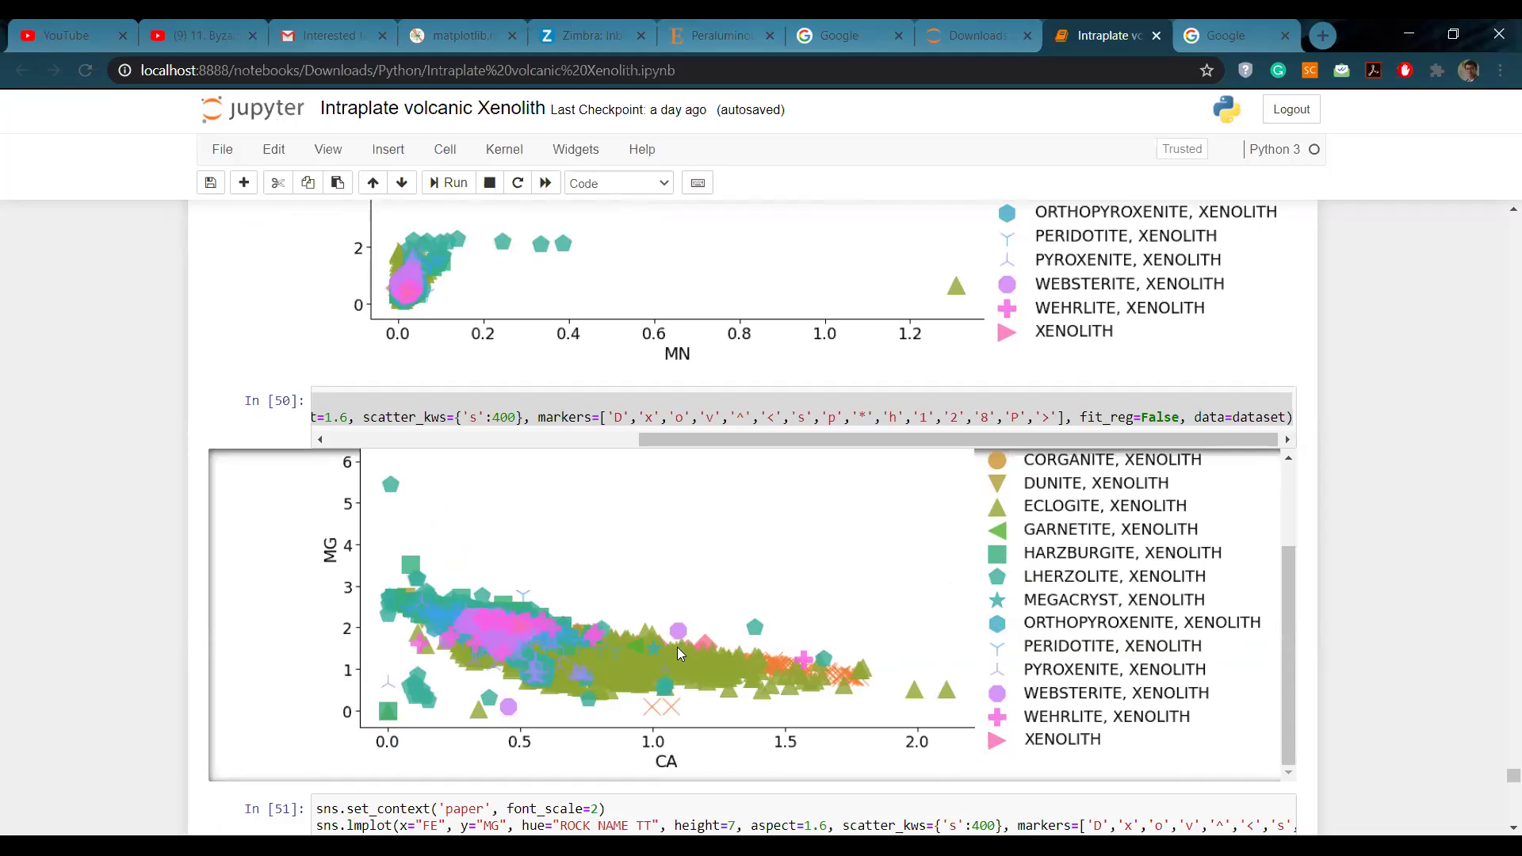
scroll(569, 580, down, 5)
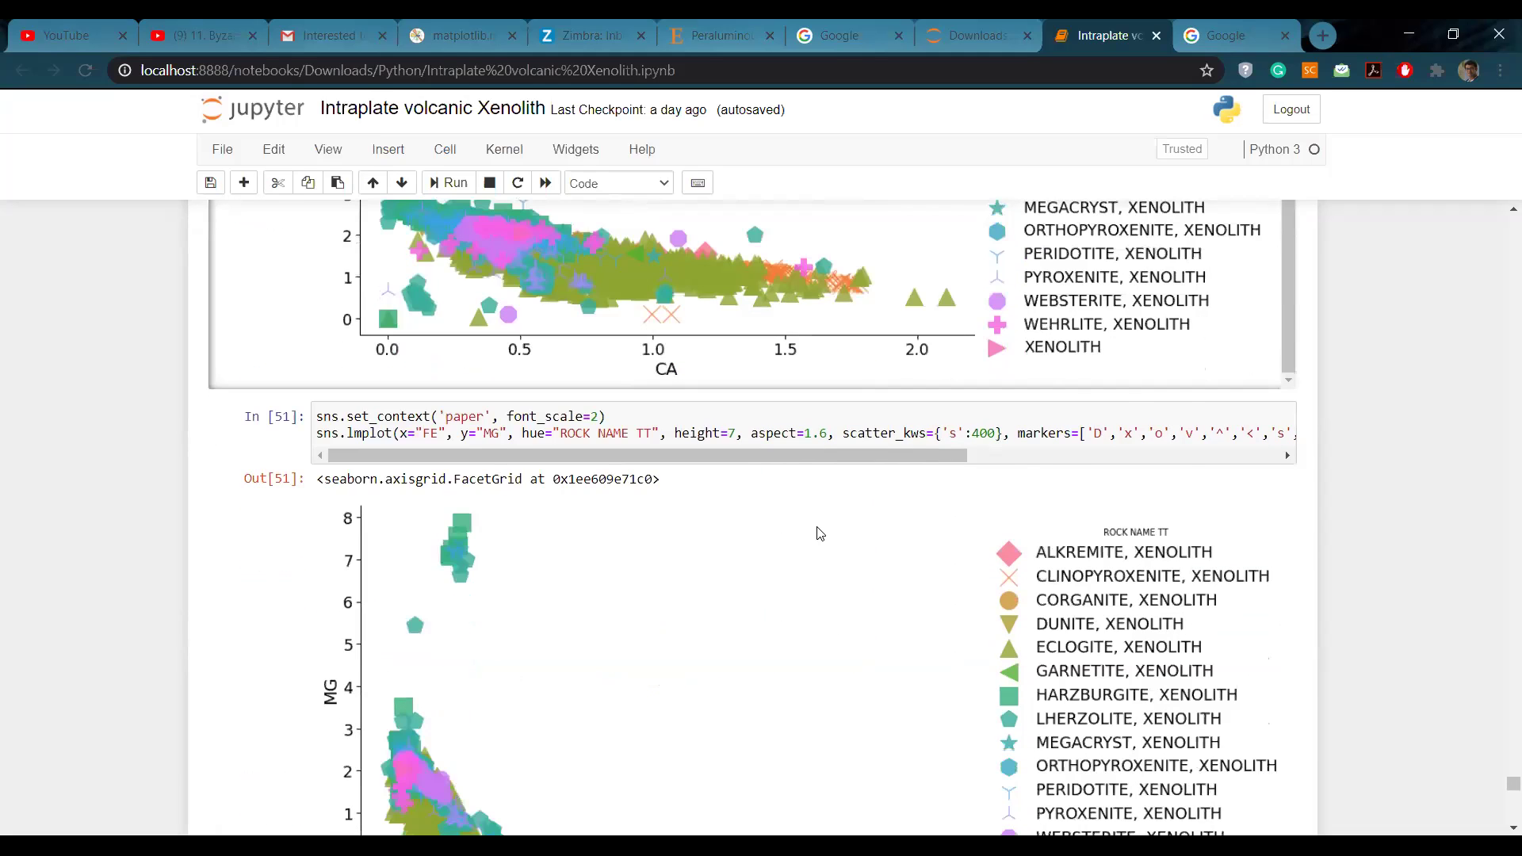
scroll(821, 533, down, 8)
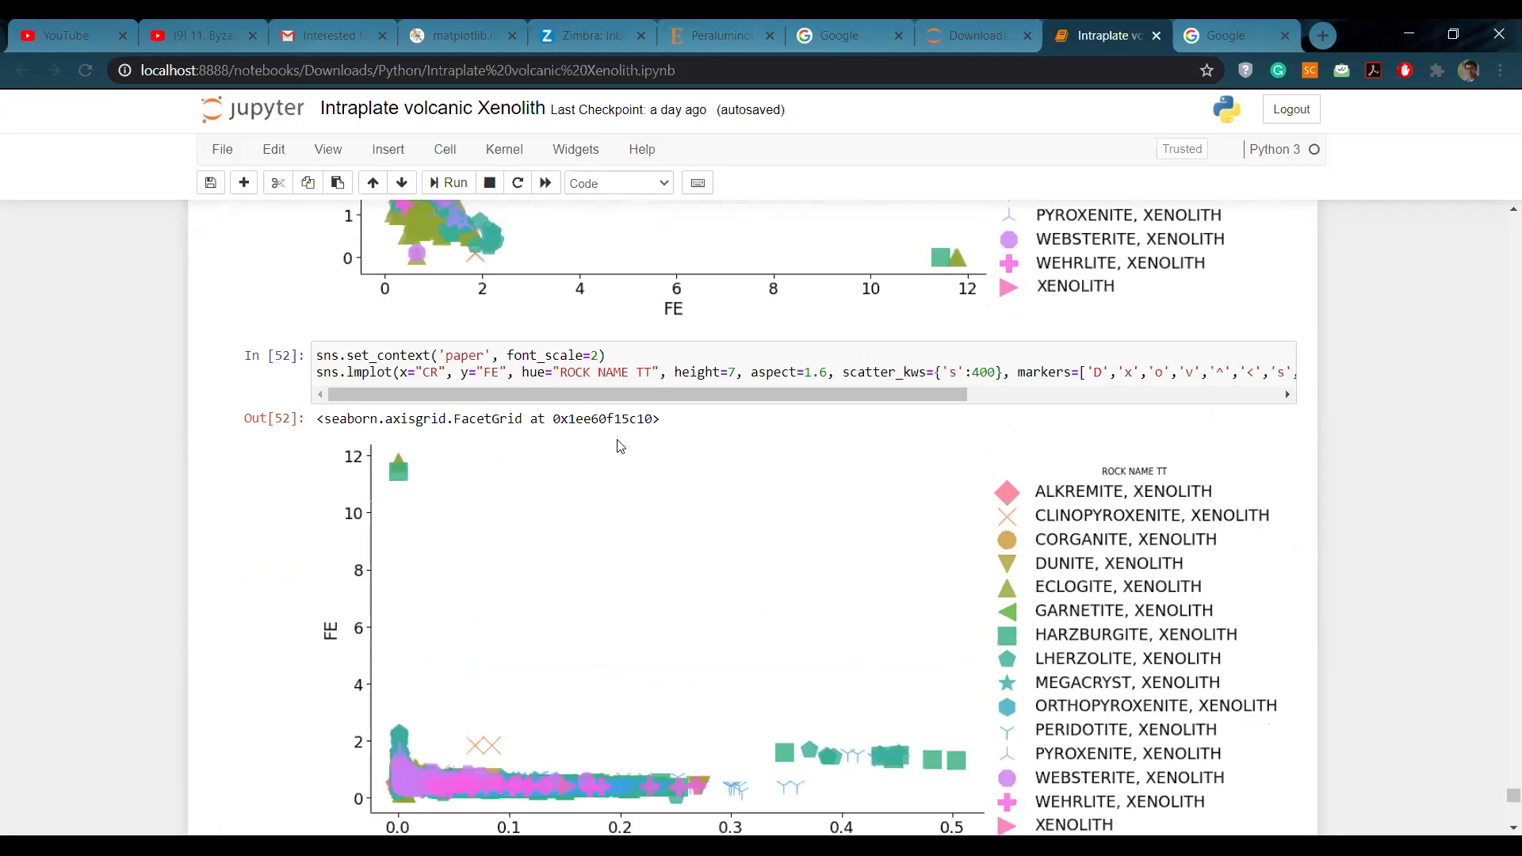
scroll(621, 446, down, 3)
scroll(621, 446, up, 6)
scroll(601, 547, down, 6)
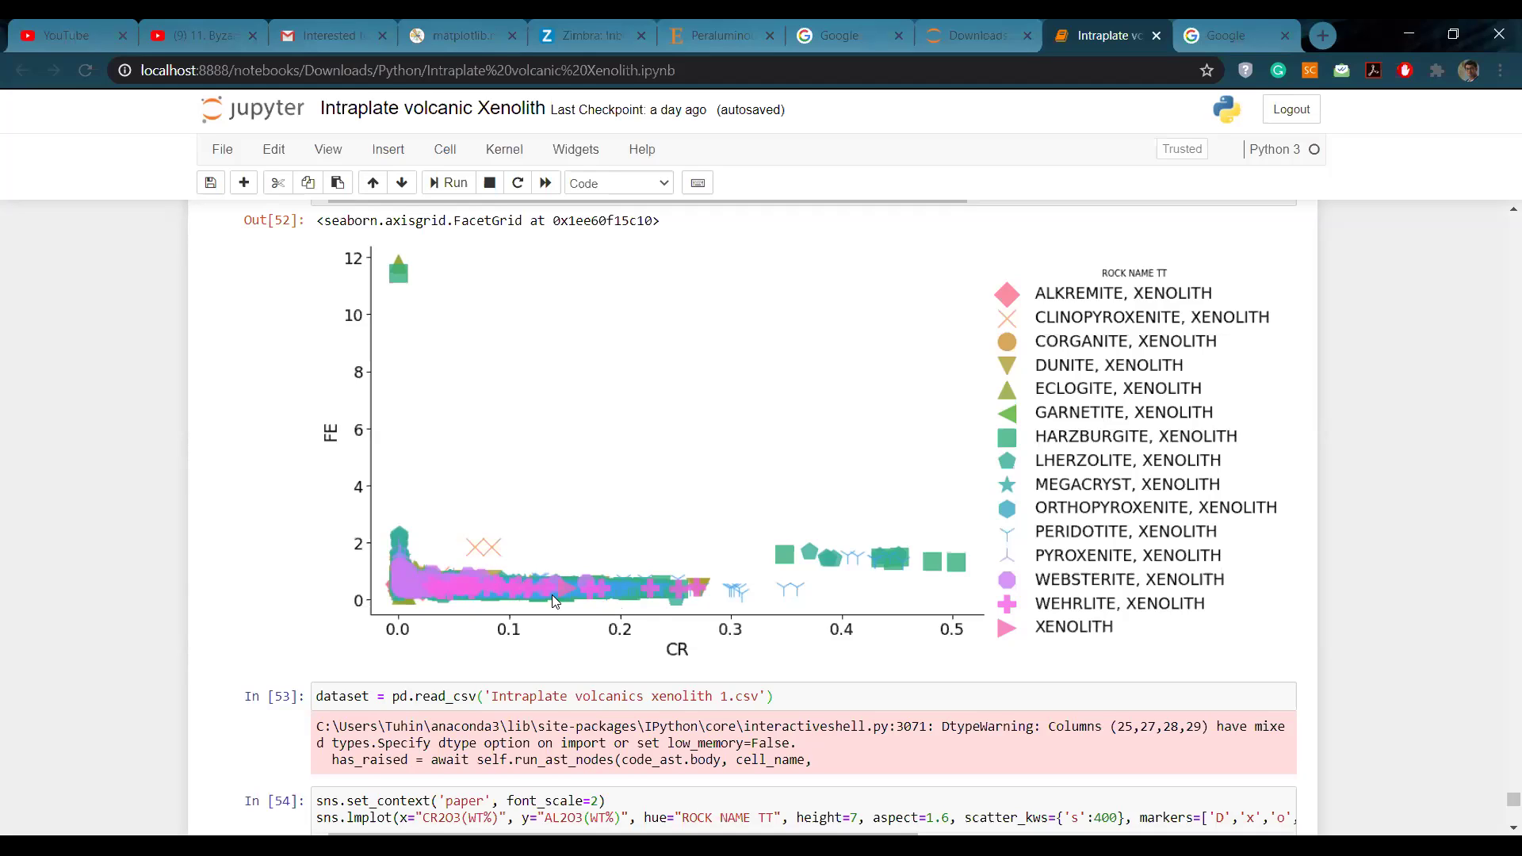
scroll(644, 519, down, 5)
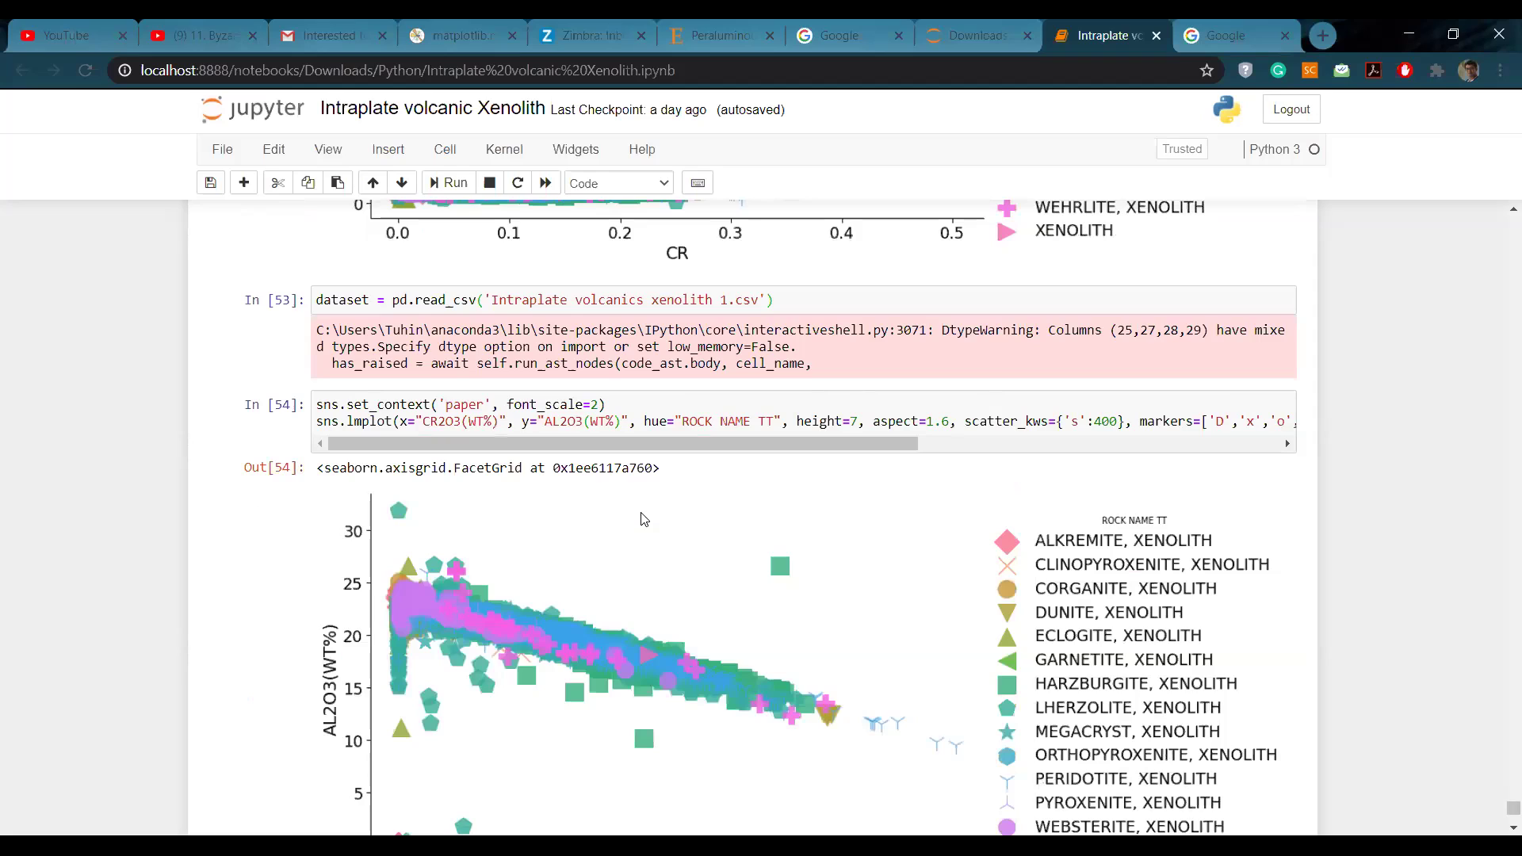
scroll(644, 519, down, 3)
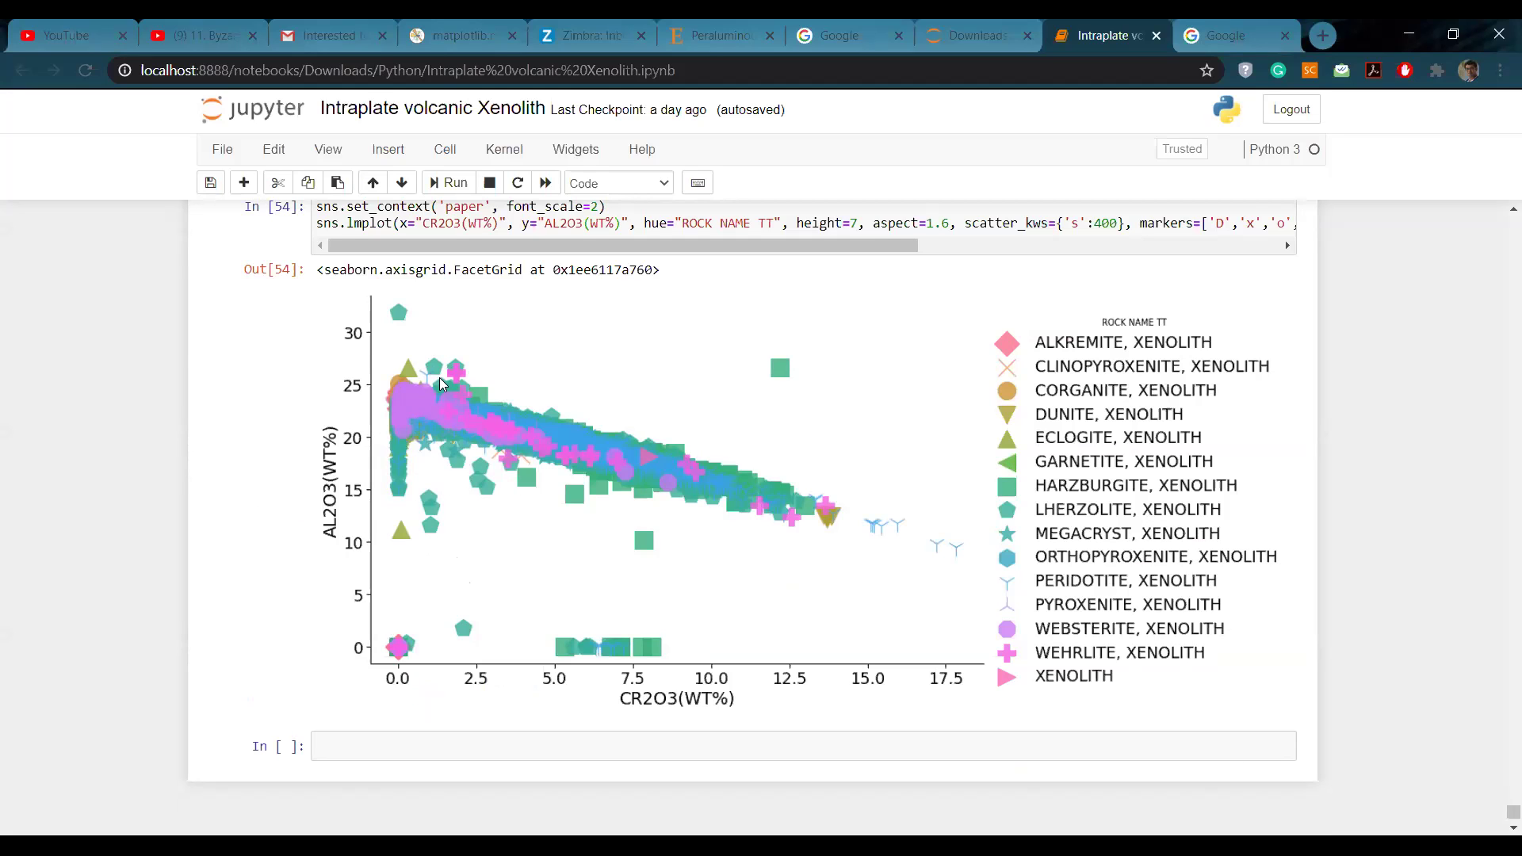
scroll(592, 485, down, 1)
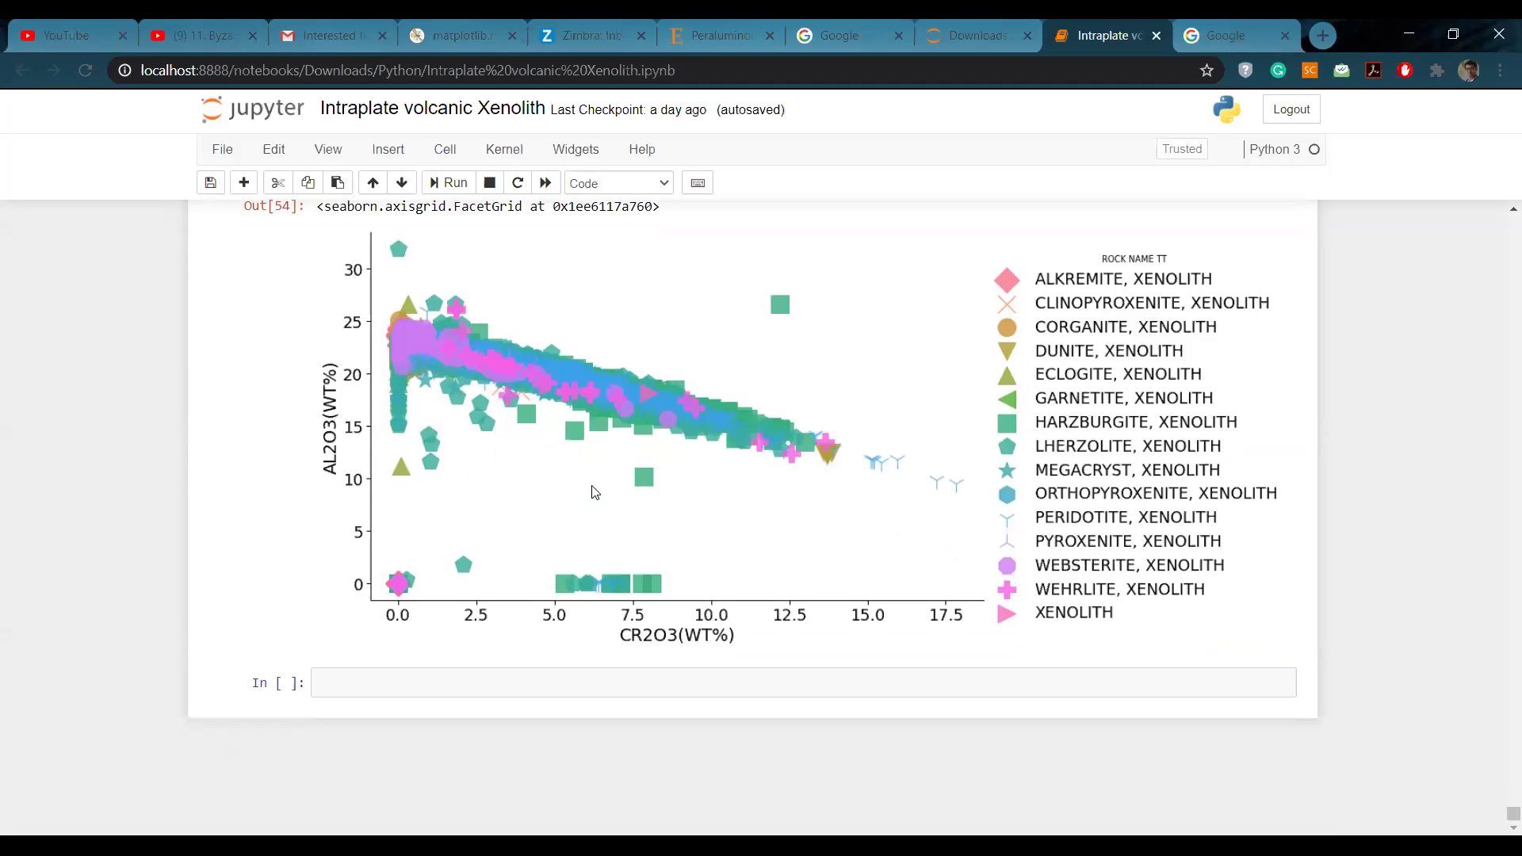
scroll(656, 559, up, 2)
scroll(659, 555, down, 2)
scroll(637, 690, up, 6)
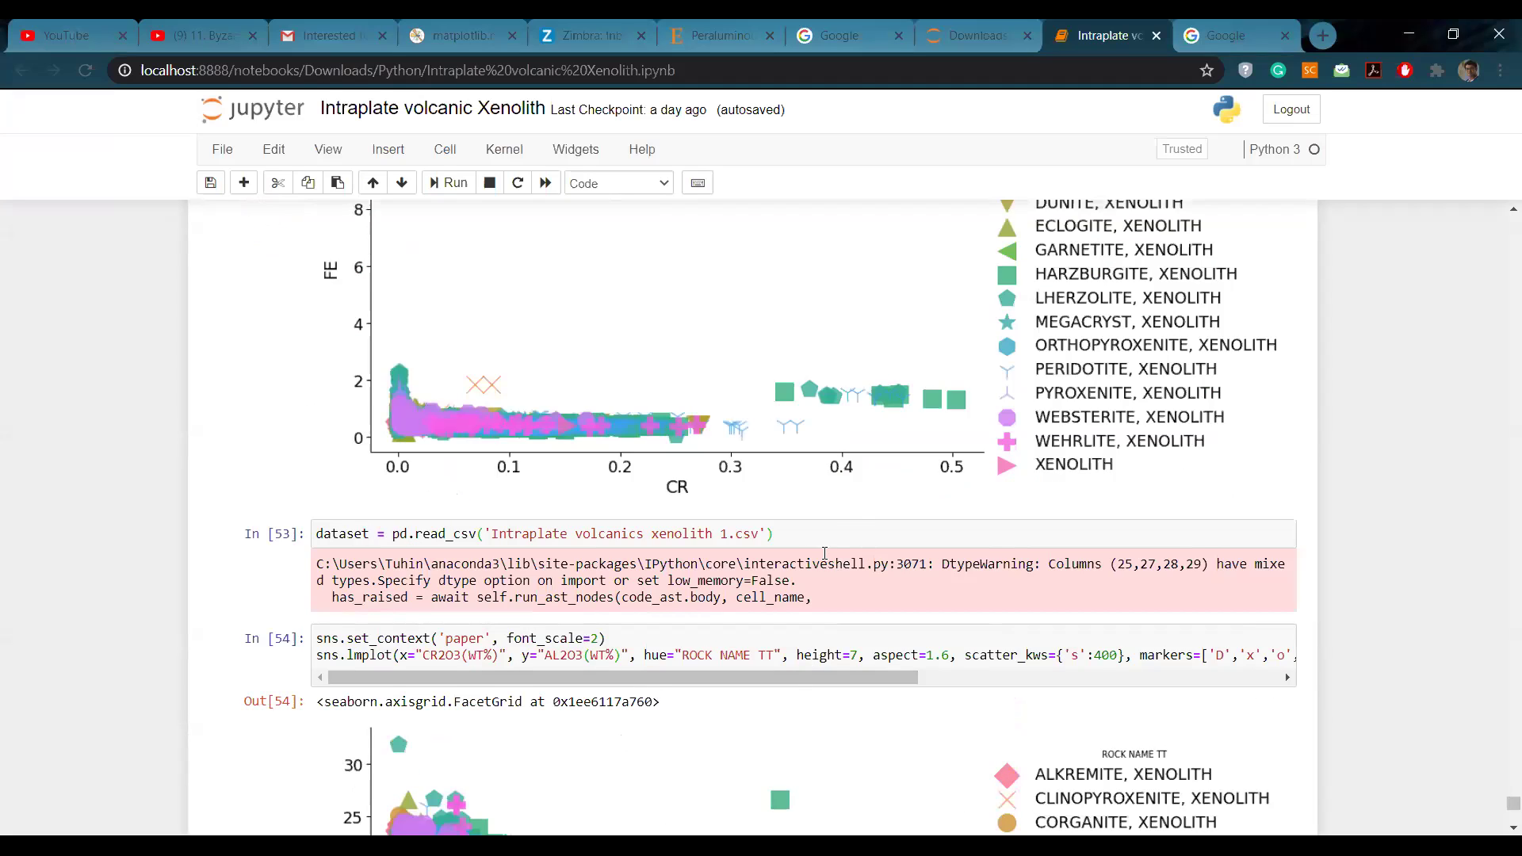
drag(783, 533, 479, 533)
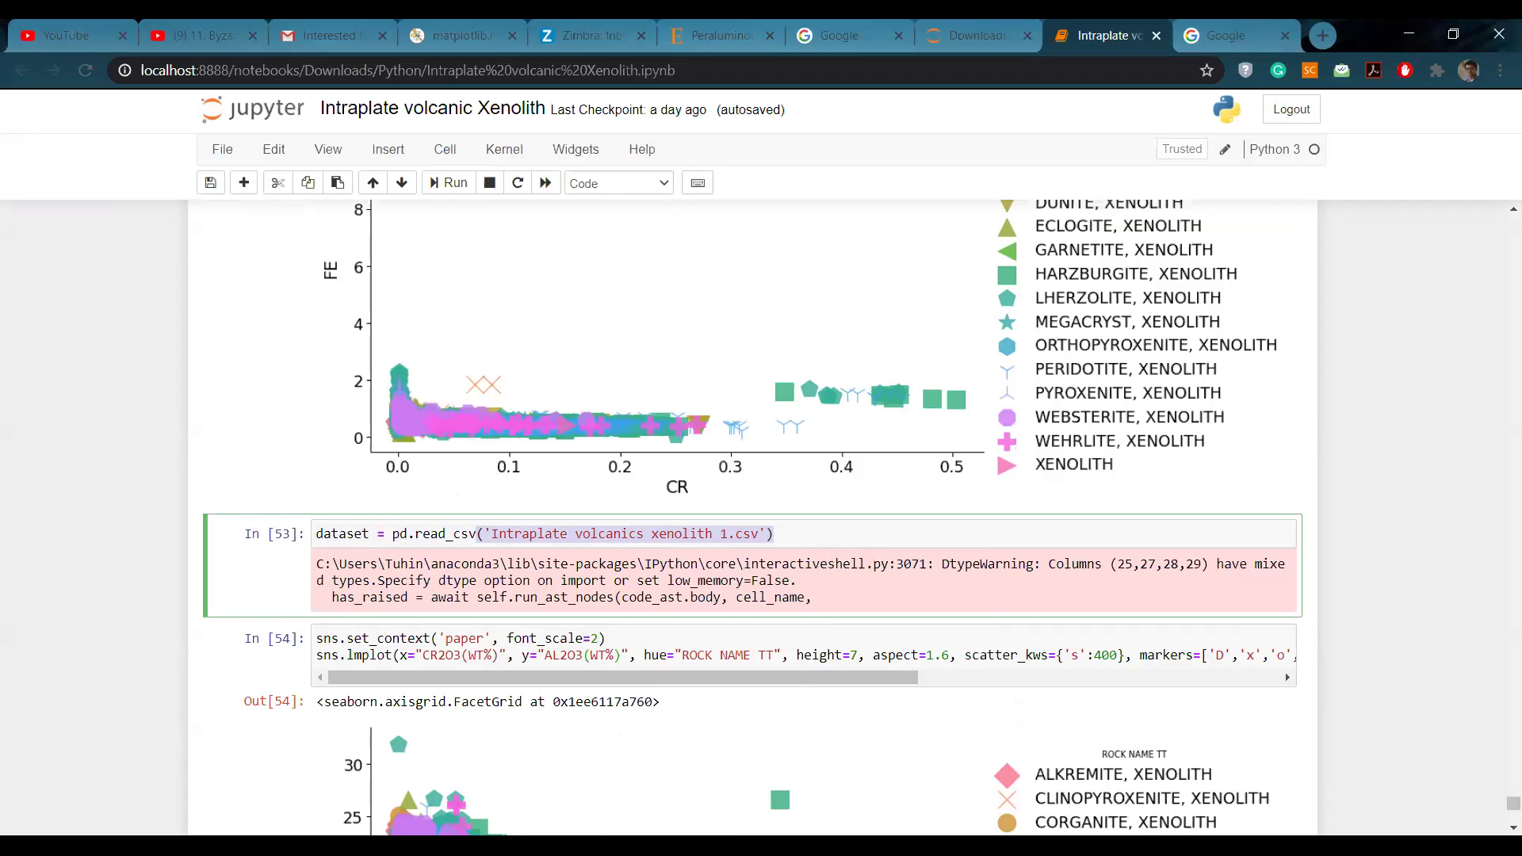
click(1092, 398)
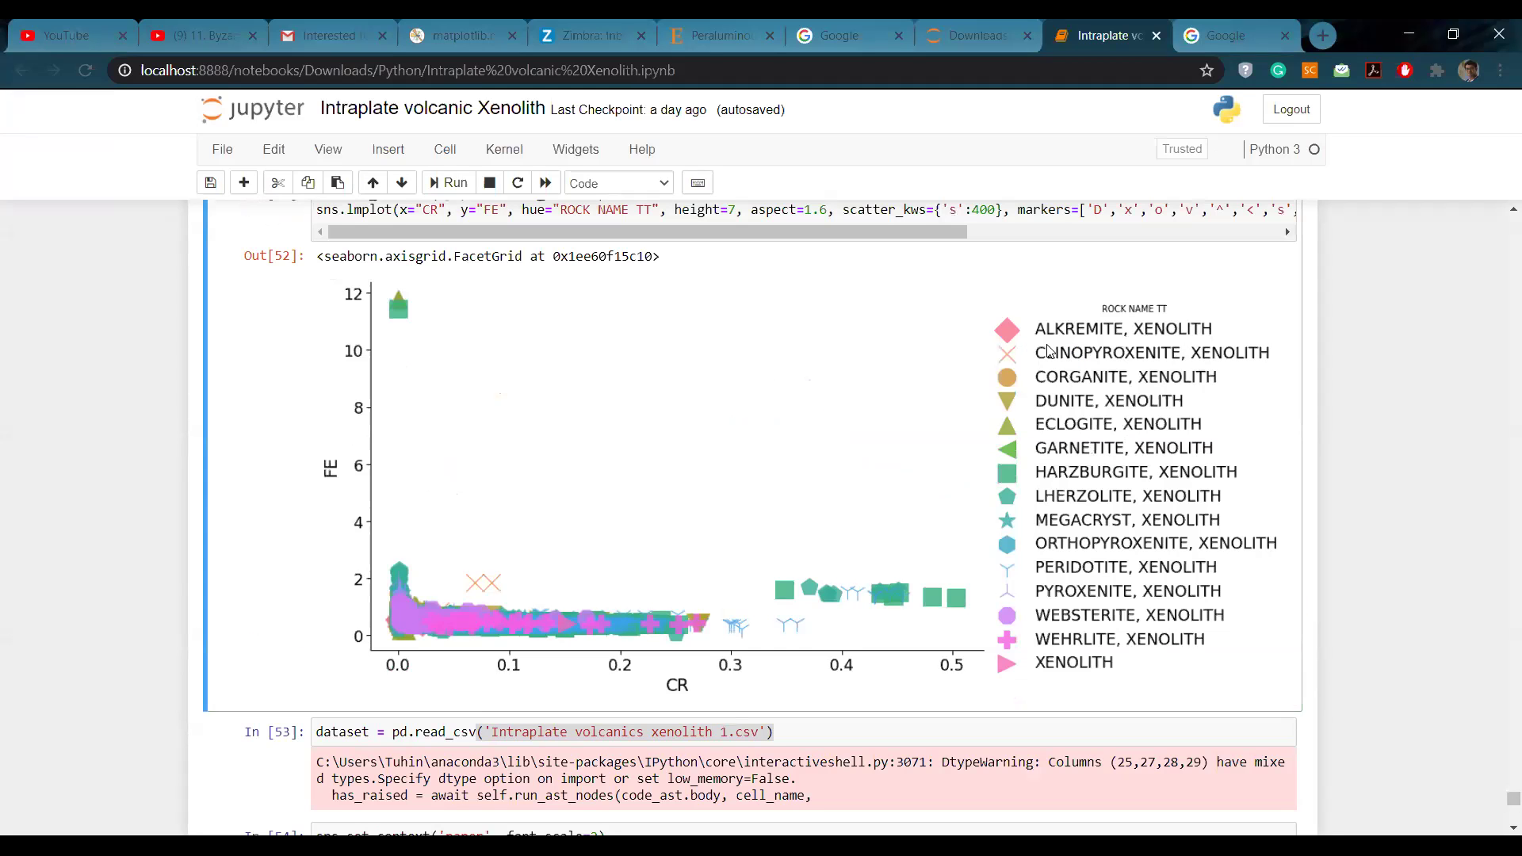